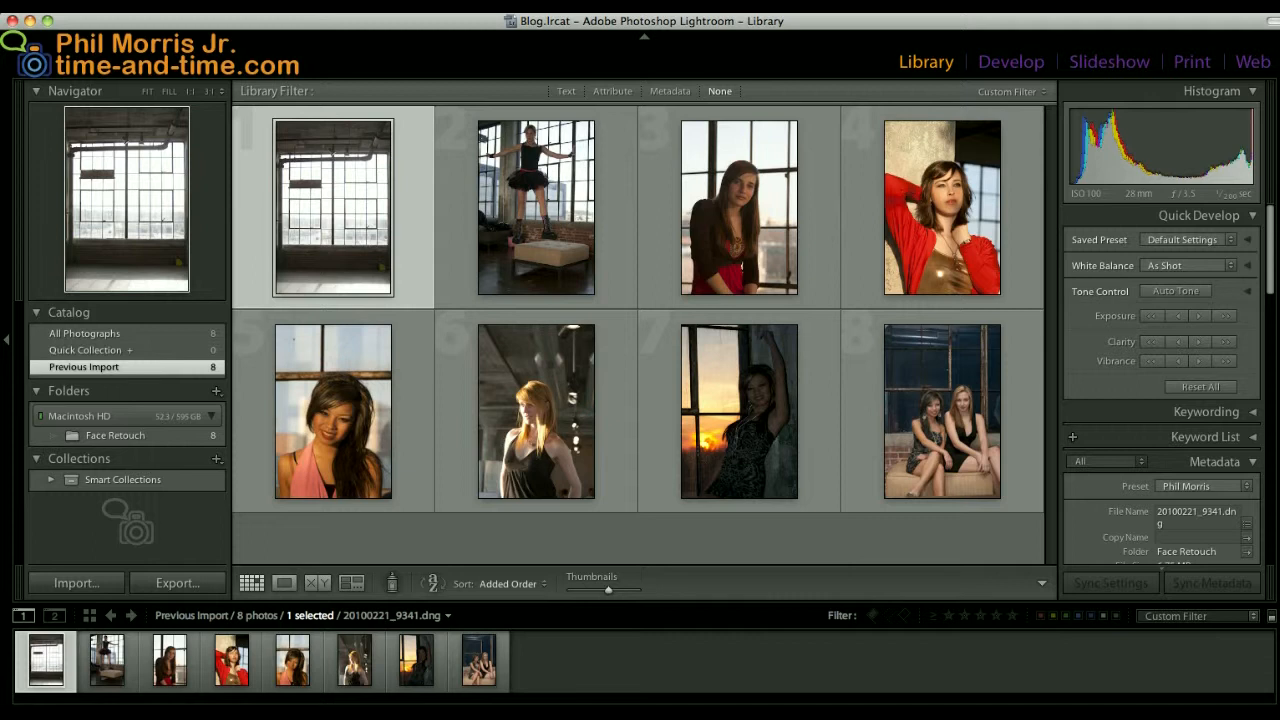
- Open the empty loft window photo 20100221_9341.dng for developing and apply Auto white balance and Auto tone
{"action": "left_click", "coordinate": [1012, 62]}
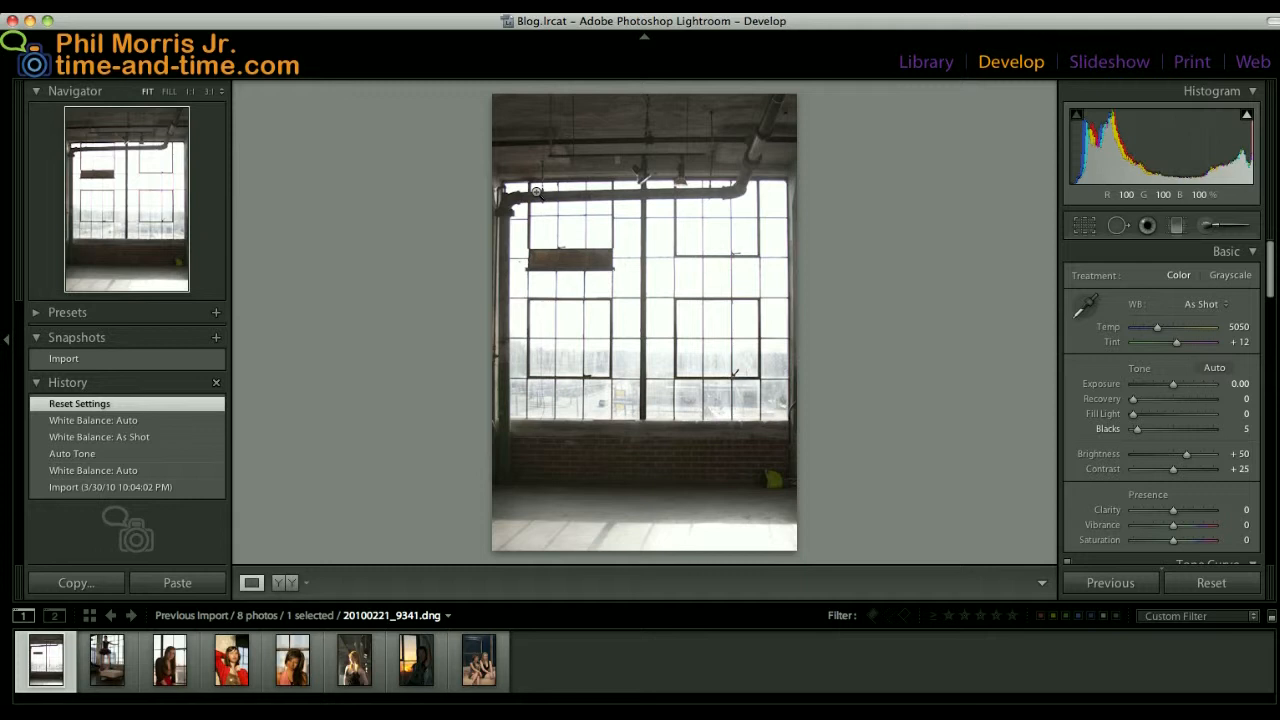
{"action": "left_click", "coordinate": [1222, 304]}
{"action": "left_click", "coordinate": [1200, 316]}
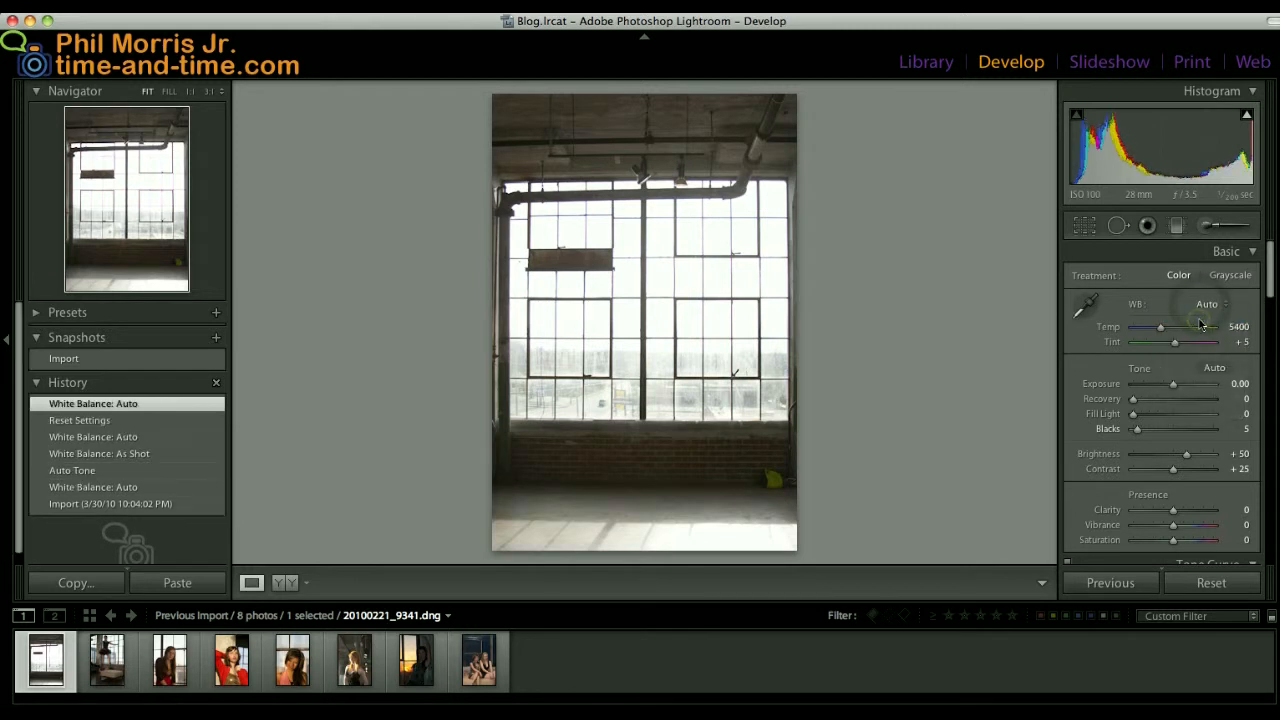
{"action": "left_click", "coordinate": [1214, 370]}
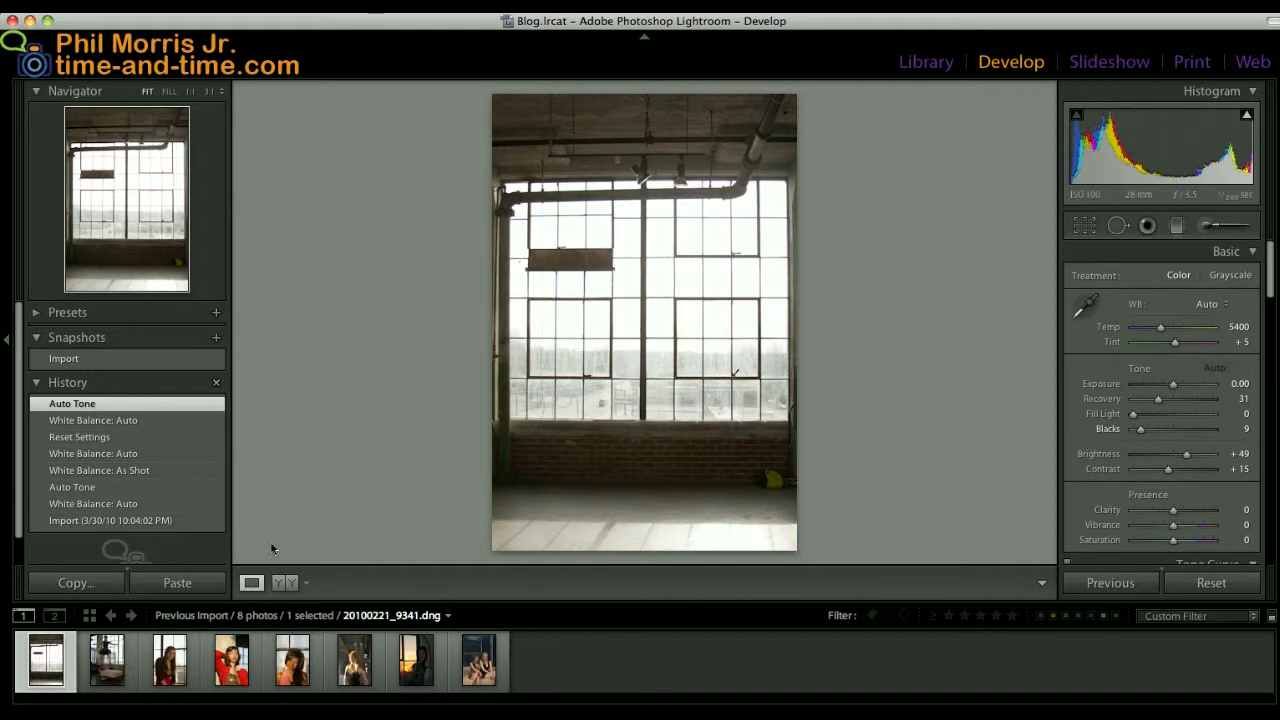
- Apply Auto white balance and Auto tone to the photo of the woman in the black tutu, 20100221_9396.dng
{"action": "left_click", "coordinate": [108, 655]}
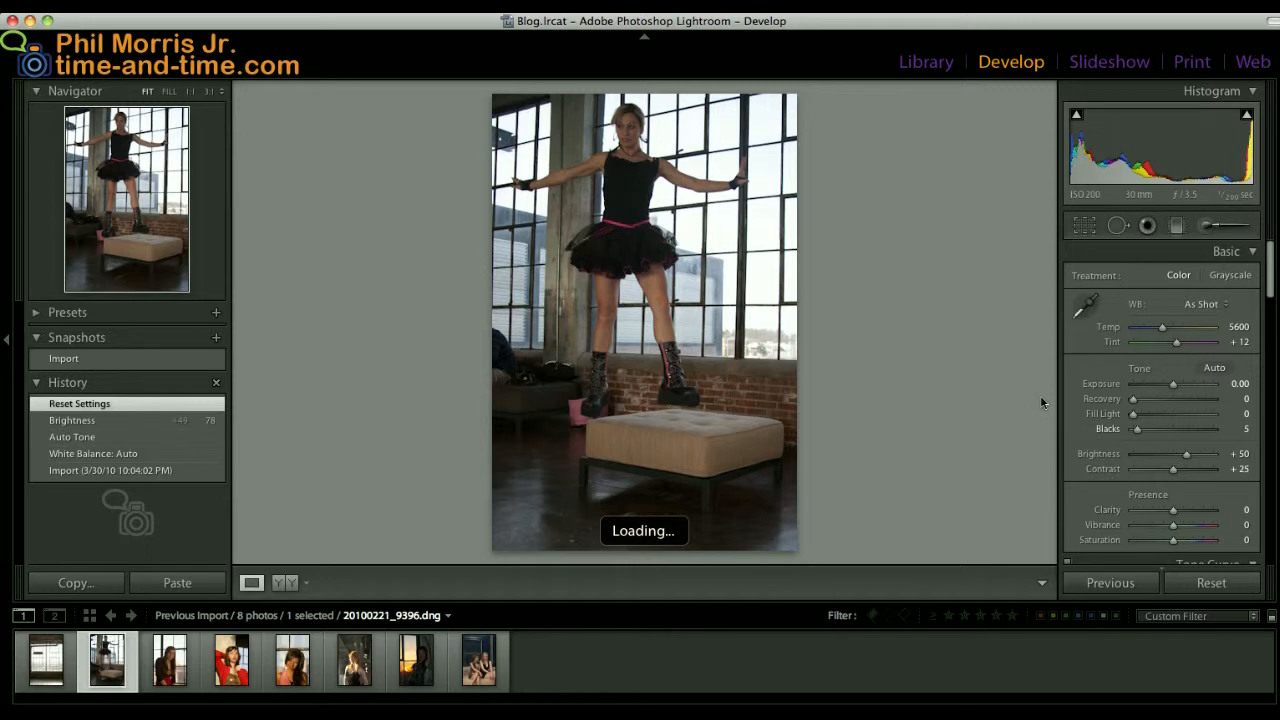
{"action": "left_click", "coordinate": [1205, 308]}
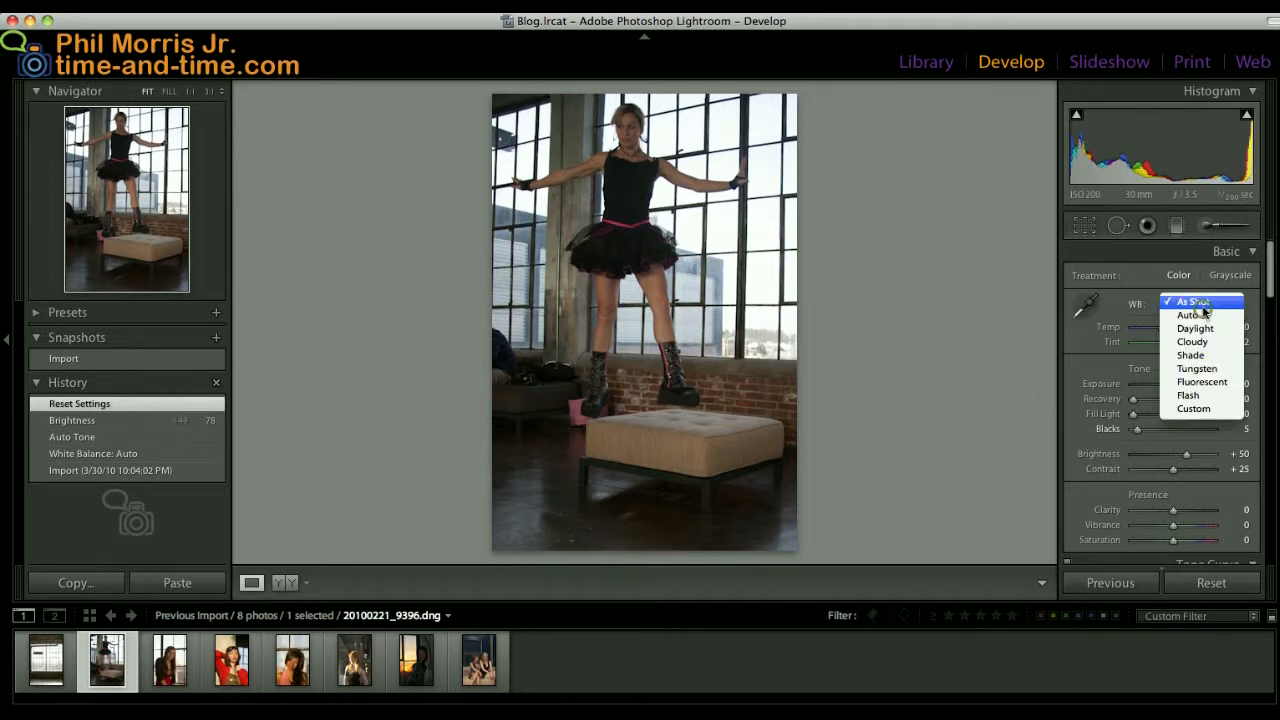
{"action": "left_click", "coordinate": [1198, 318]}
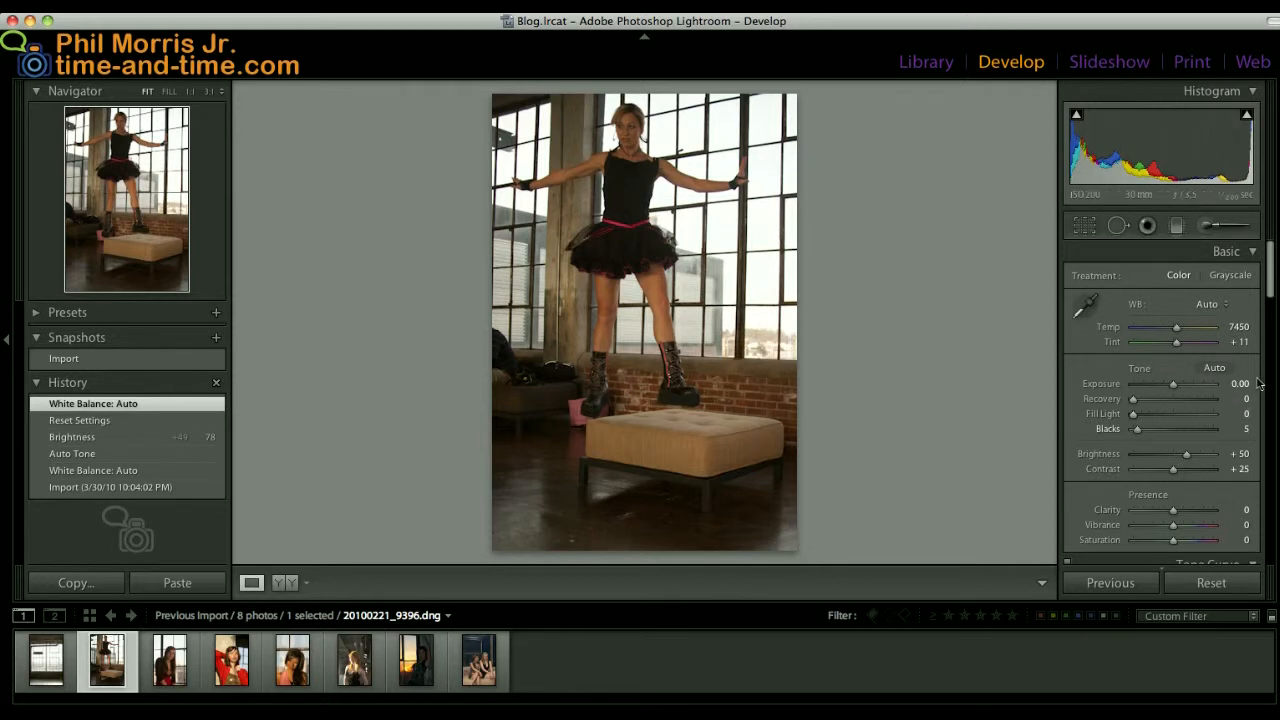
{"action": "left_click", "coordinate": [1214, 368]}
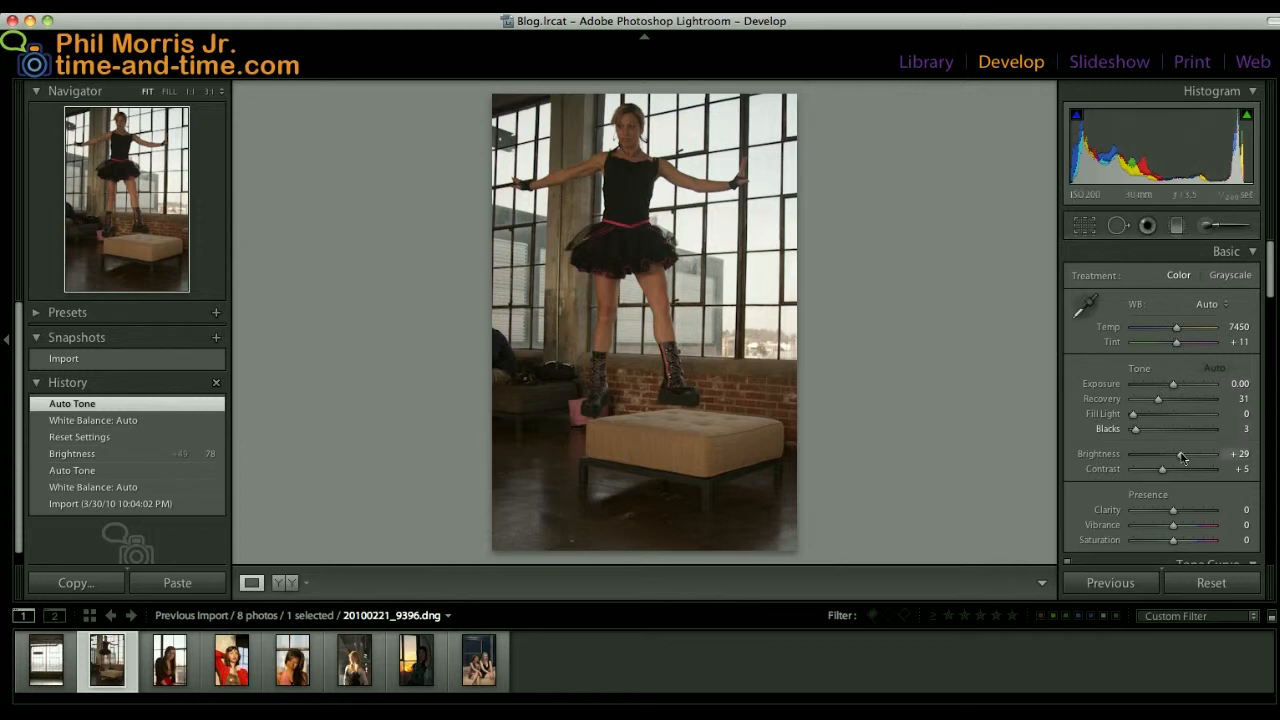
- Set the tutu photo's Brightness to +50, Contrast to +25 and Exposure to +0.58
{"action": "left_click_drag", "start_coordinate": [1183, 458], "coordinate": [1173, 468]}
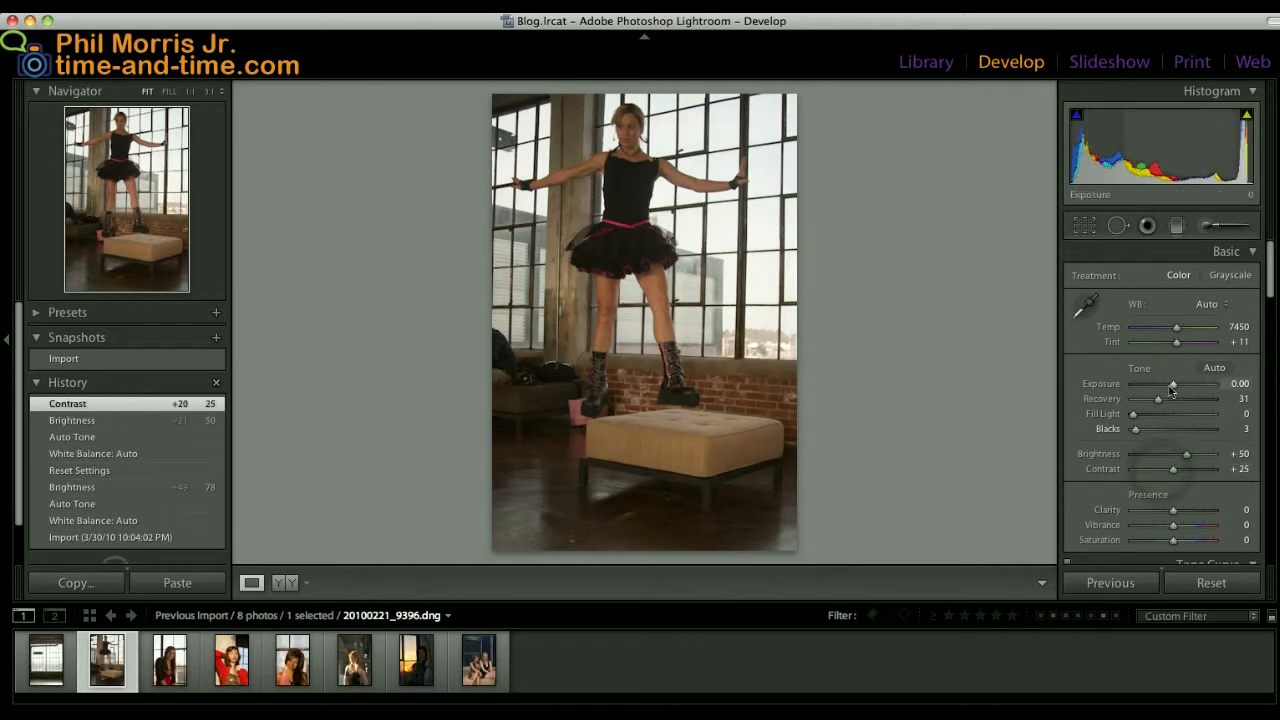
{"action": "left_click_drag", "start_coordinate": [1174, 389], "coordinate": [1180, 390]}
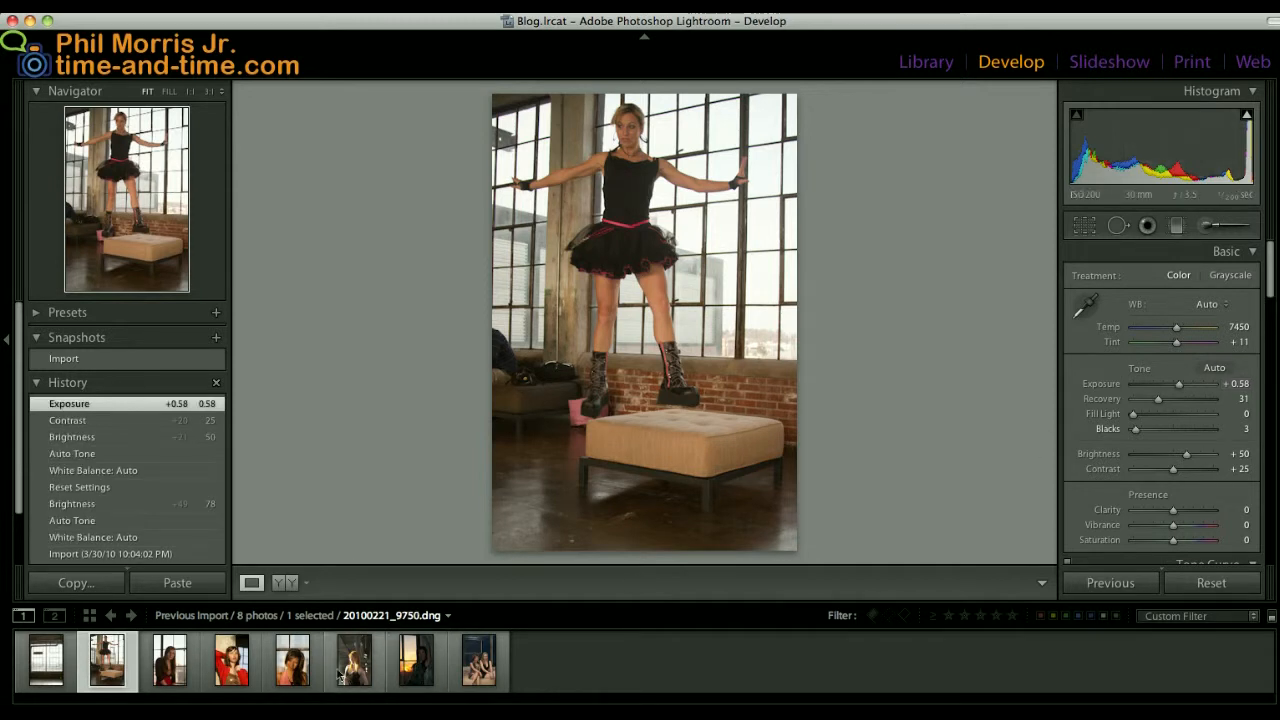
- Set the white balance of the brown-cardigan portrait, 20100221_9555.dng, to Auto
{"action": "left_click", "coordinate": [173, 668]}
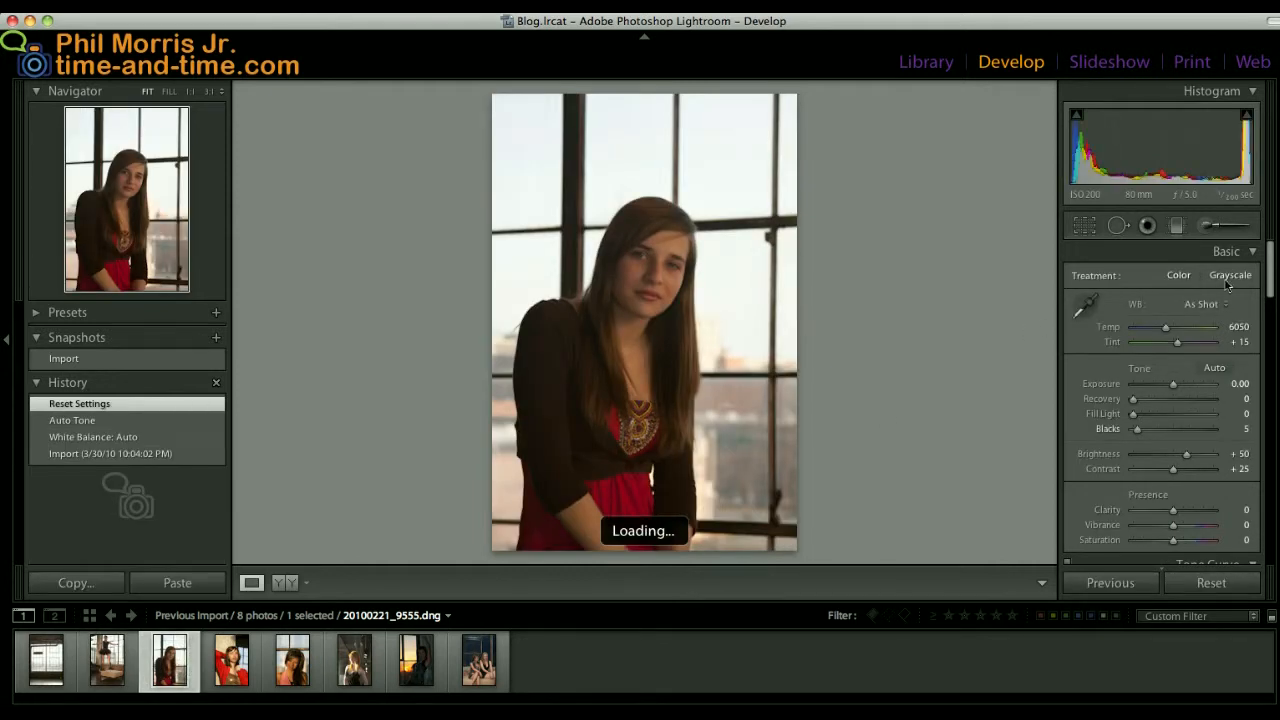
{"action": "left_click", "coordinate": [1206, 305]}
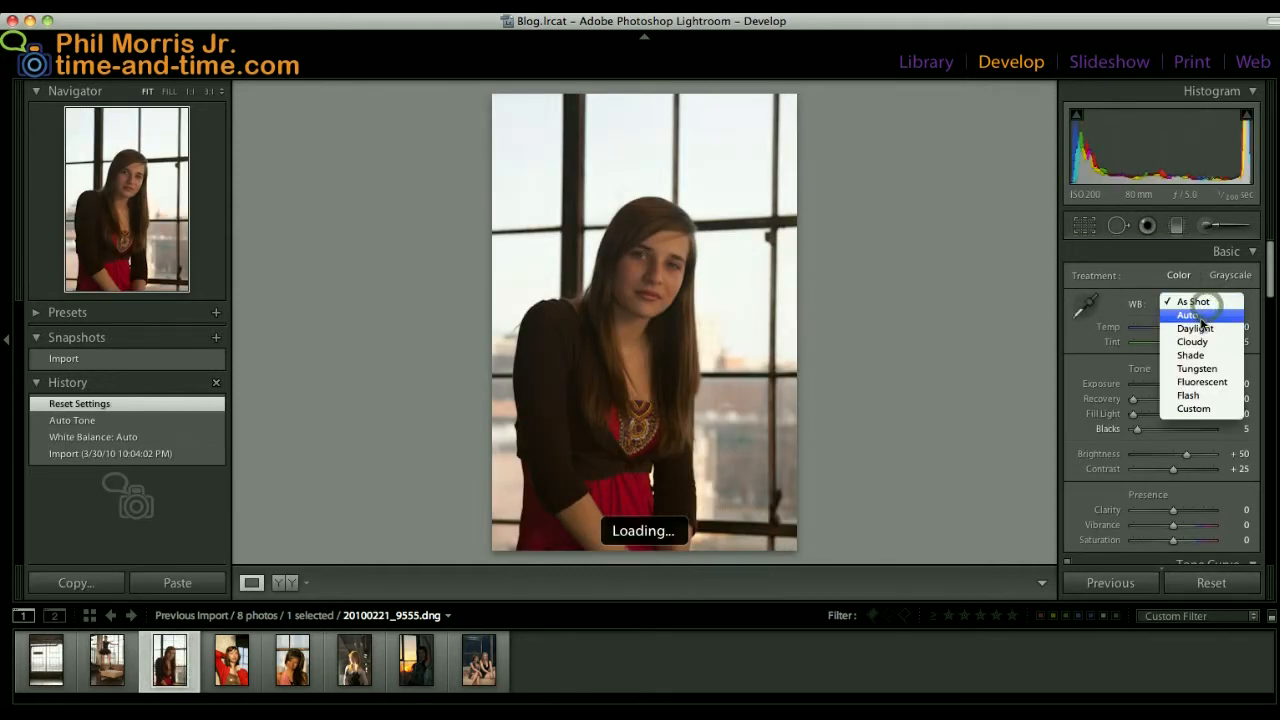
{"action": "left_click", "coordinate": [1204, 315]}
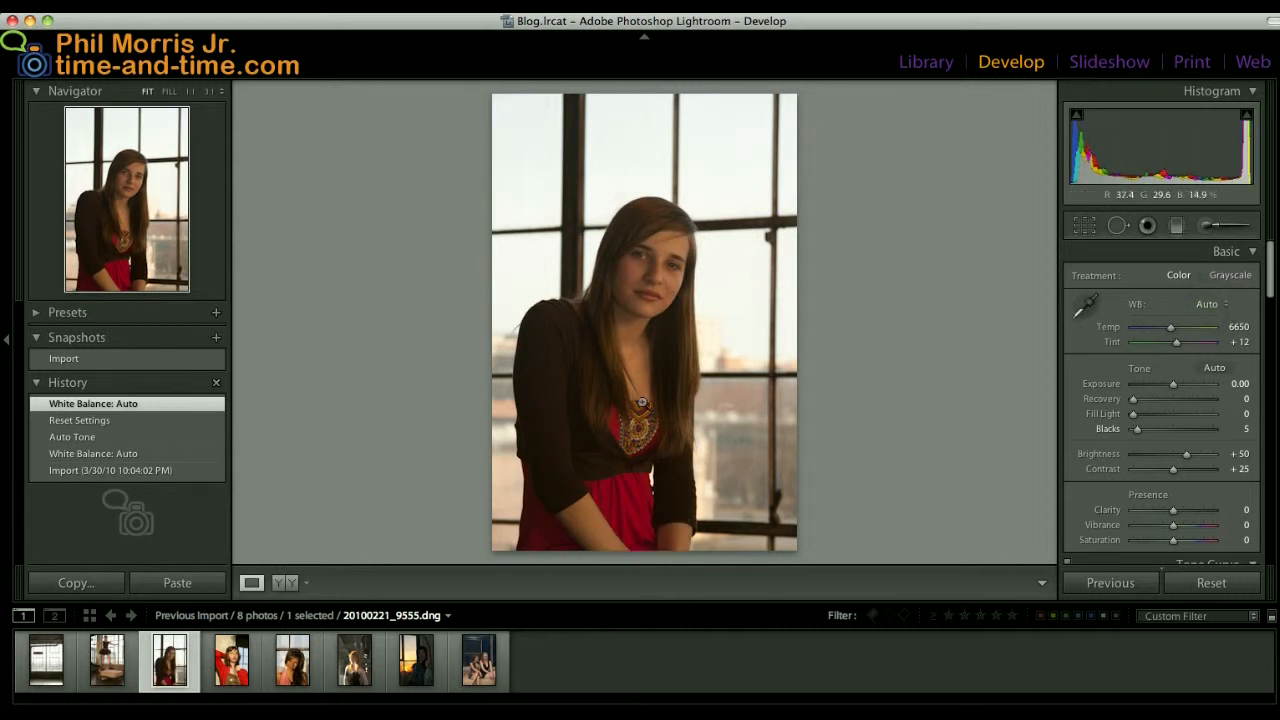
- Try Auto tone with Fill Light at 53 on the brown-cardigan portrait, and undo both adjustments
{"action": "left_click", "coordinate": [1214, 369]}
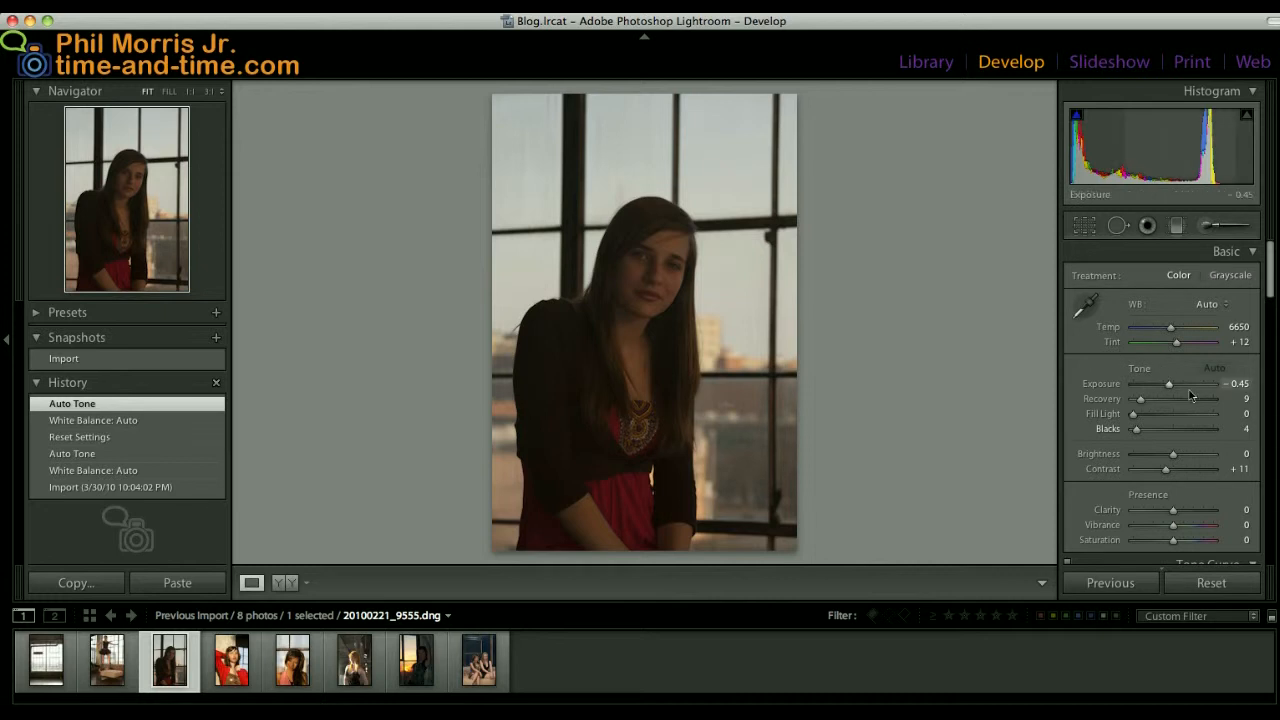
{"action": "left_click_drag", "start_coordinate": [1135, 420], "coordinate": [1178, 422]}
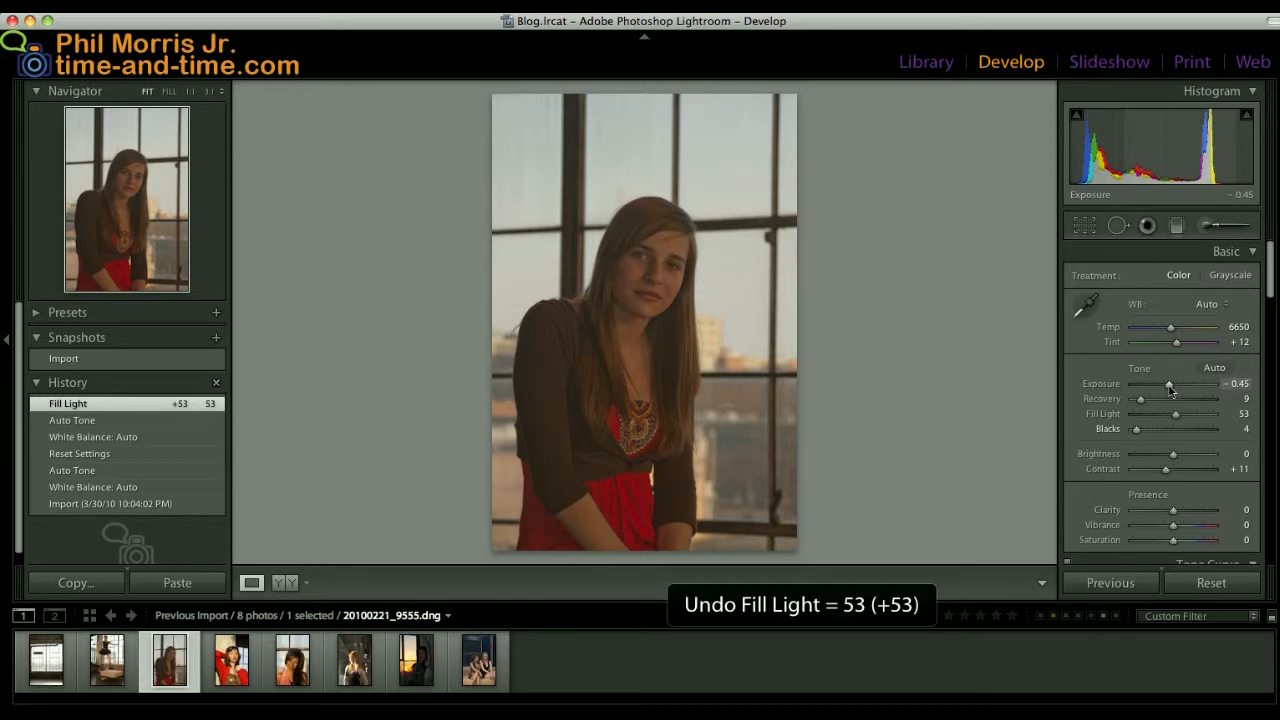
{"action": "key", "text": "super+z"}
{"action": "key", "text": "super+z"}
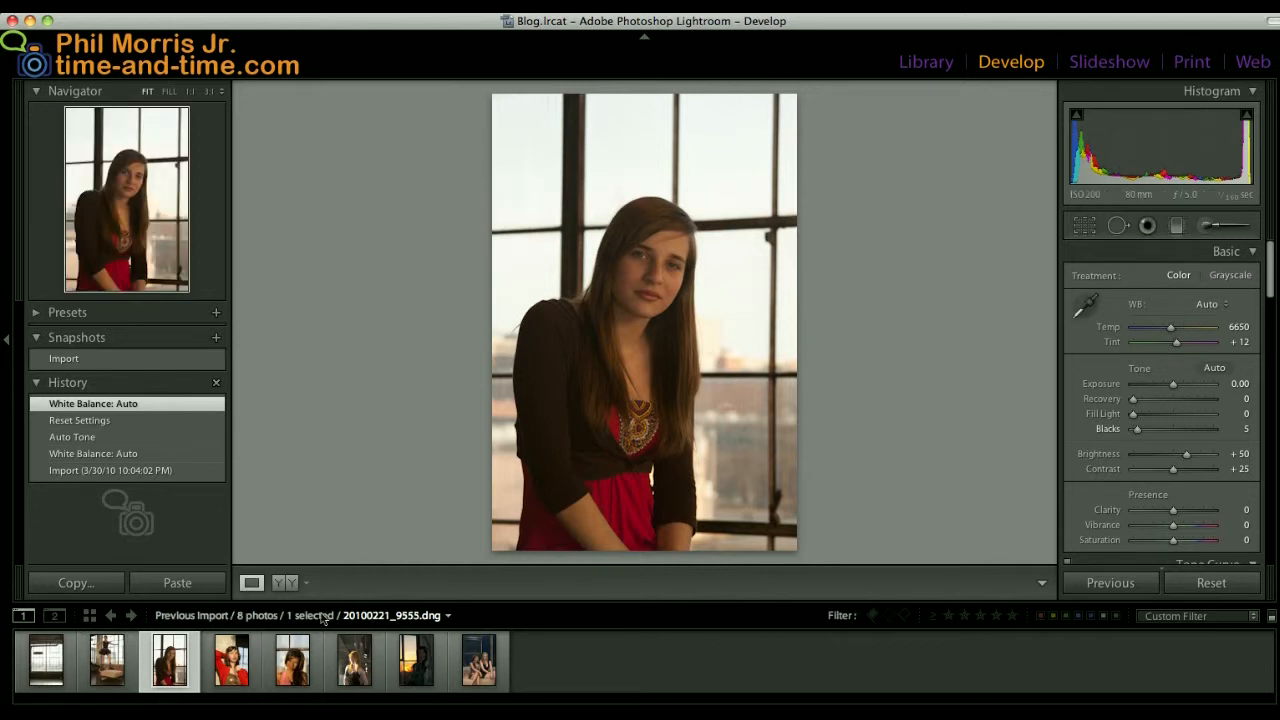
- On the red-cardigan portrait, 20100221_9702.dng, try Auto white balance and undo it, keeping As Shot, and apply Auto tone
{"action": "left_click", "coordinate": [231, 660]}
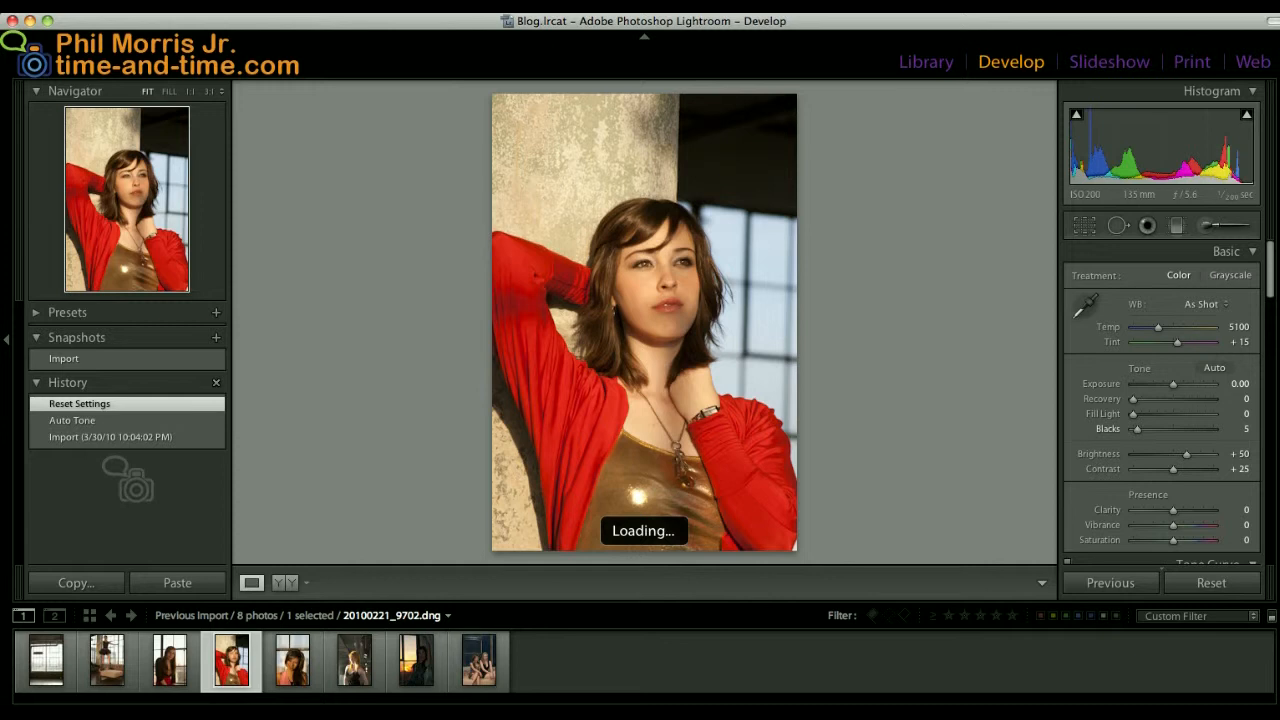
{"action": "left_click", "coordinate": [1207, 305]}
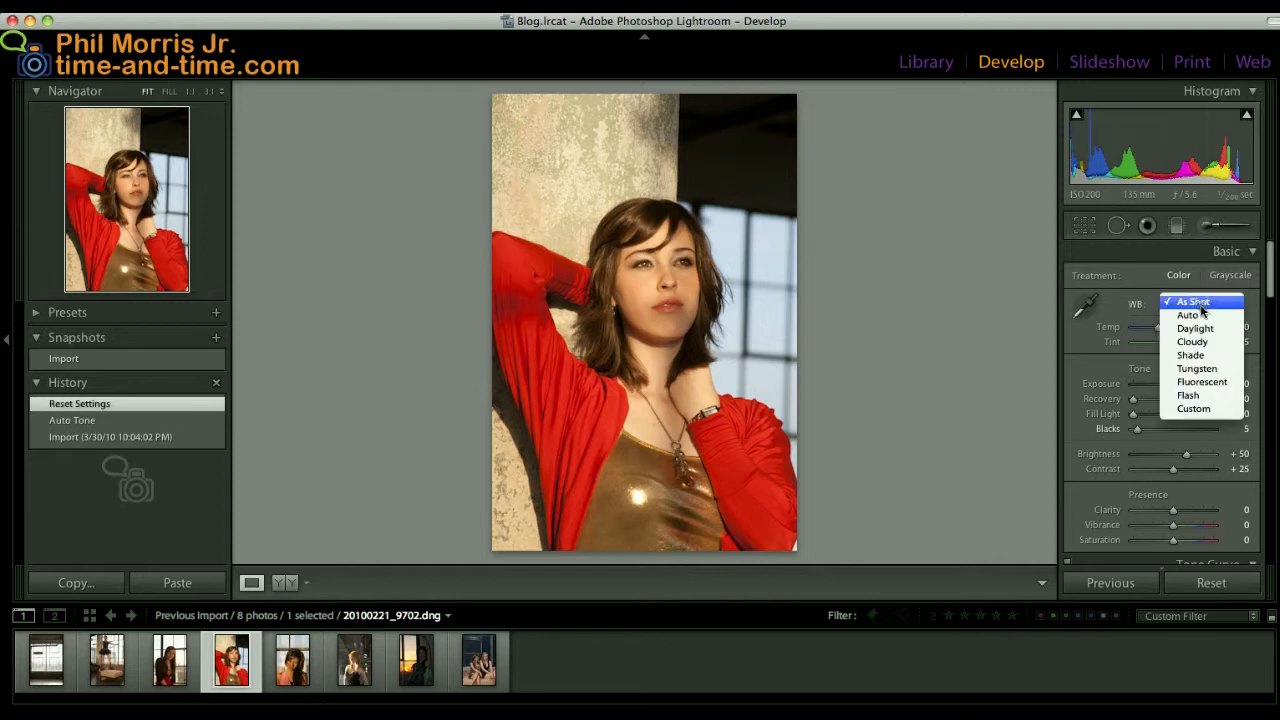
{"action": "left_click", "coordinate": [1195, 317]}
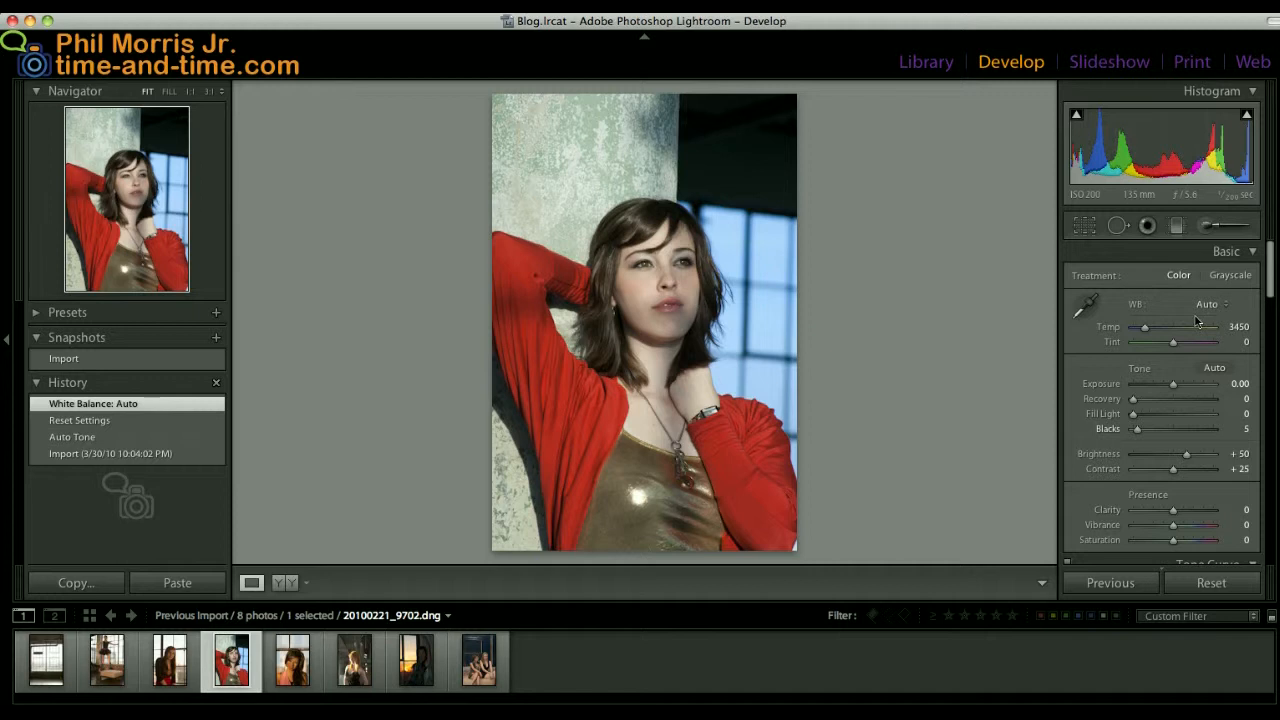
{"action": "key", "text": "cmd+z"}
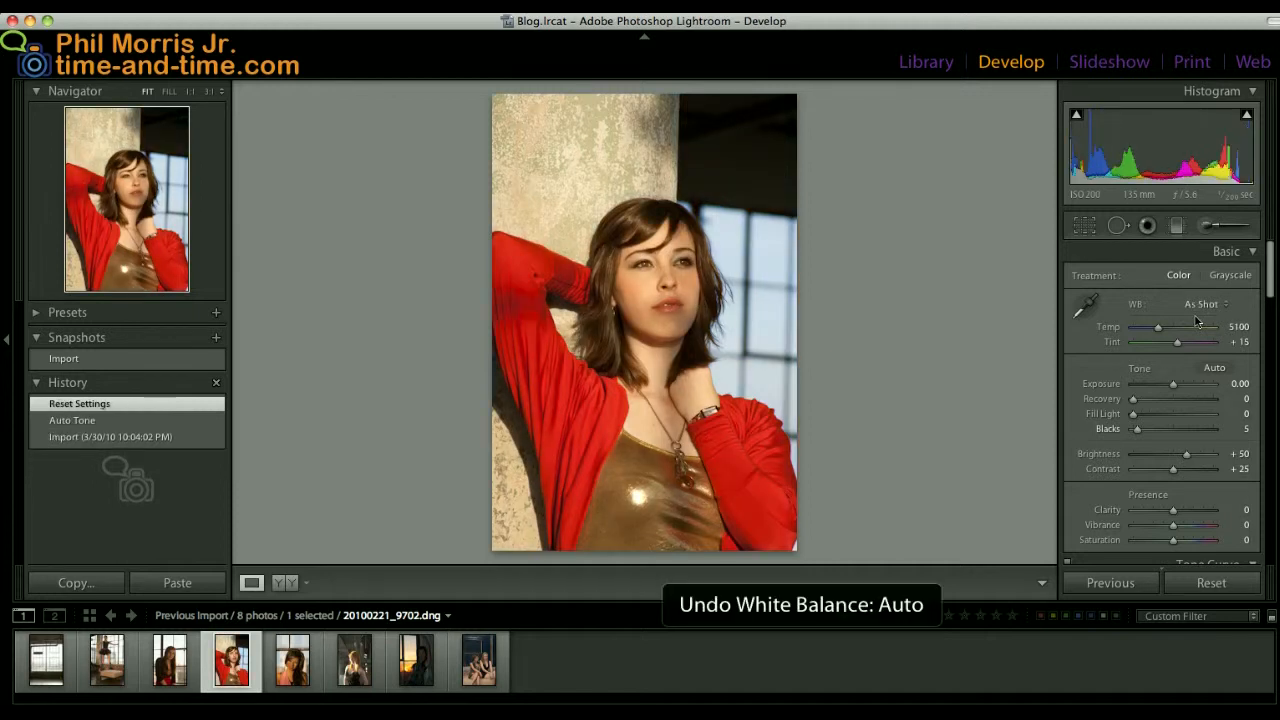
{"action": "left_click", "coordinate": [1214, 368]}
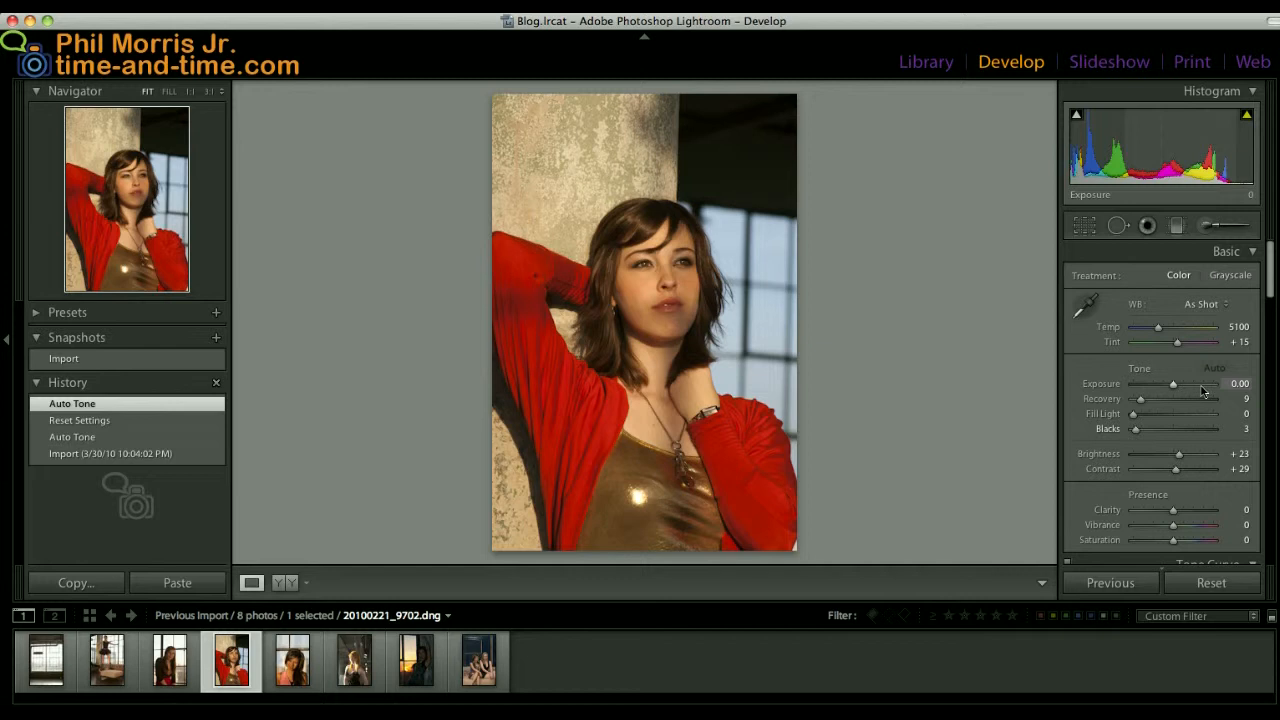
- Try Auto white balance and Auto tone on the pink-top portrait, 20100221_9747.dng, and undo both adjustments
{"action": "left_click", "coordinate": [293, 678]}
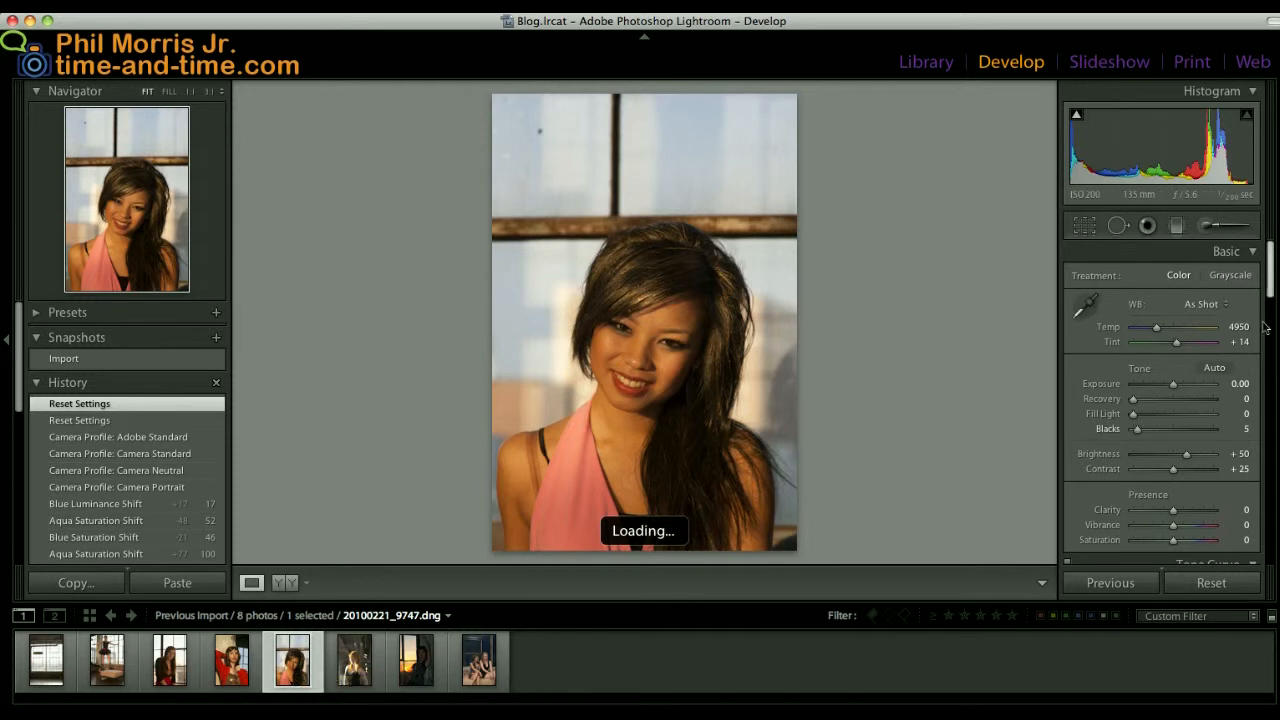
{"action": "left_click", "coordinate": [1212, 306]}
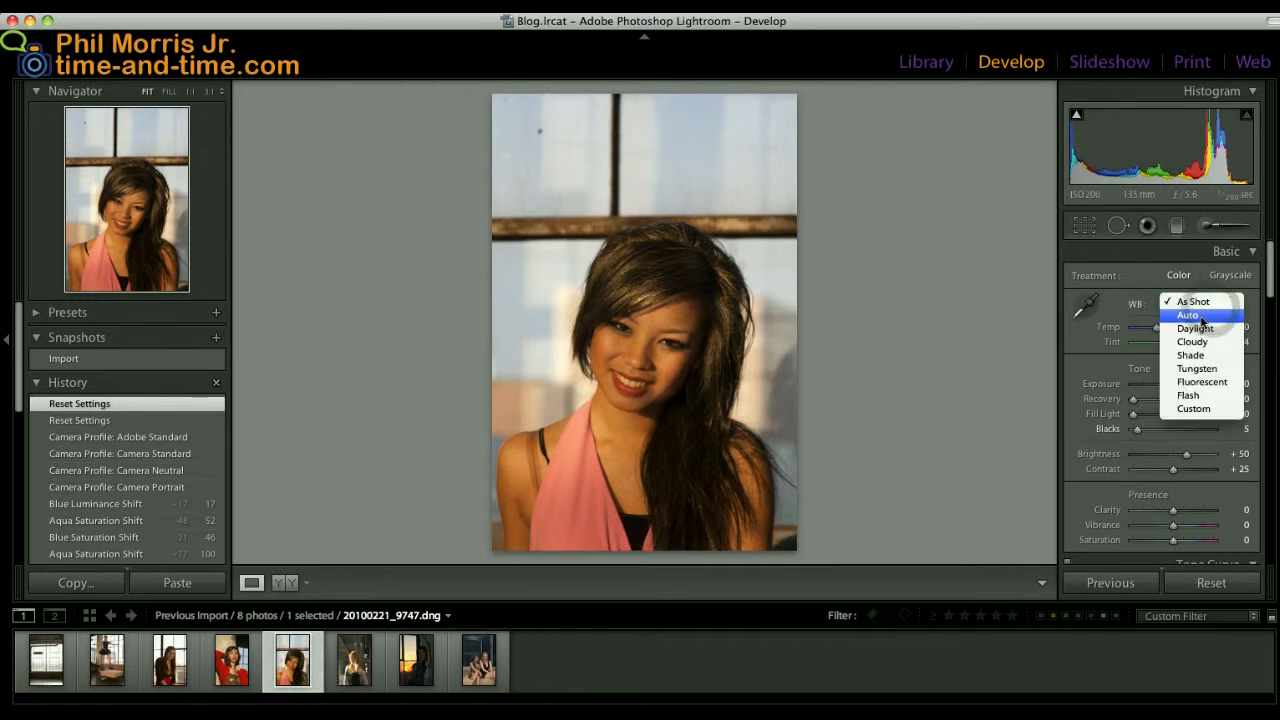
{"action": "left_click", "coordinate": [1190, 315]}
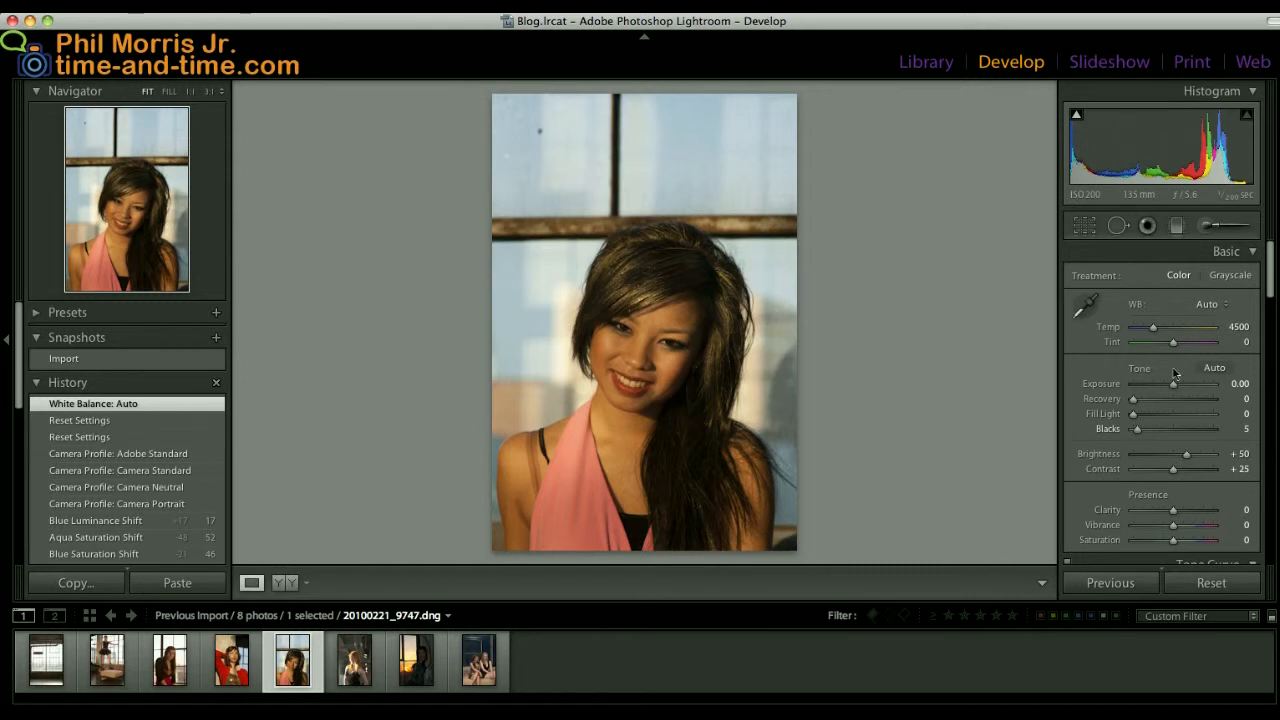
{"action": "left_click", "coordinate": [1212, 369]}
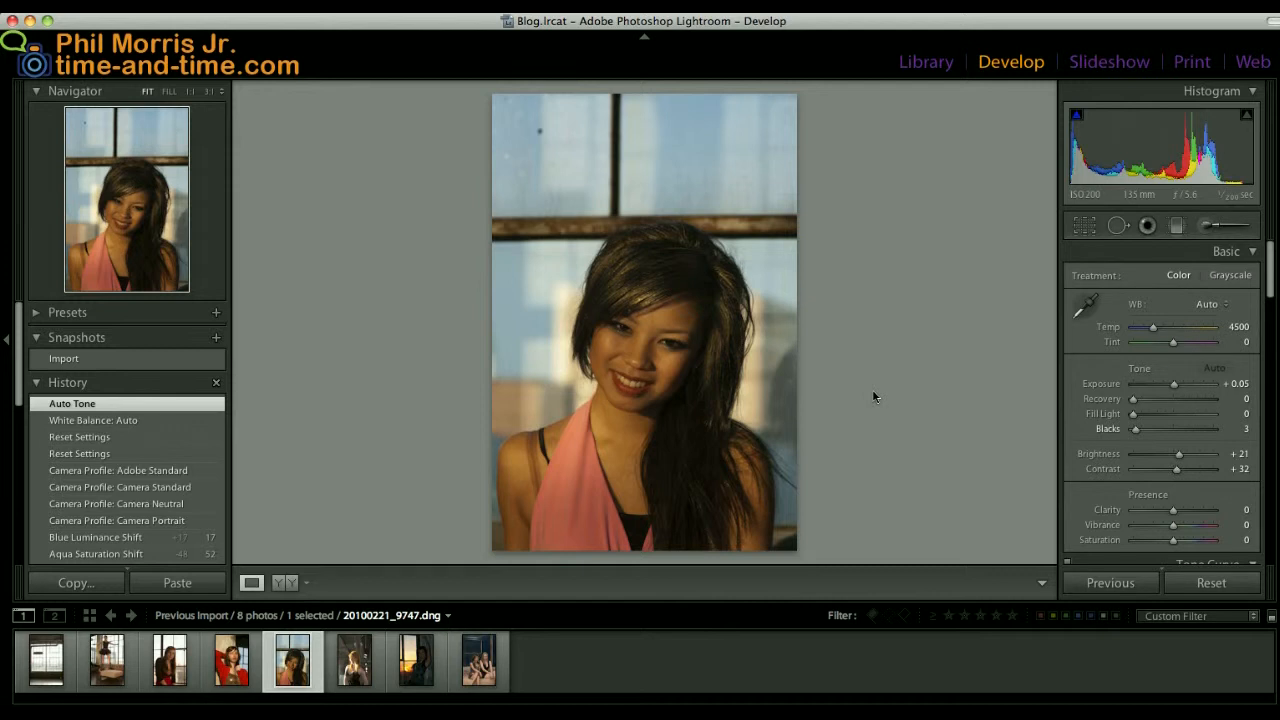
{"action": "key", "text": "super+z"}
{"action": "key", "text": "super+z"}
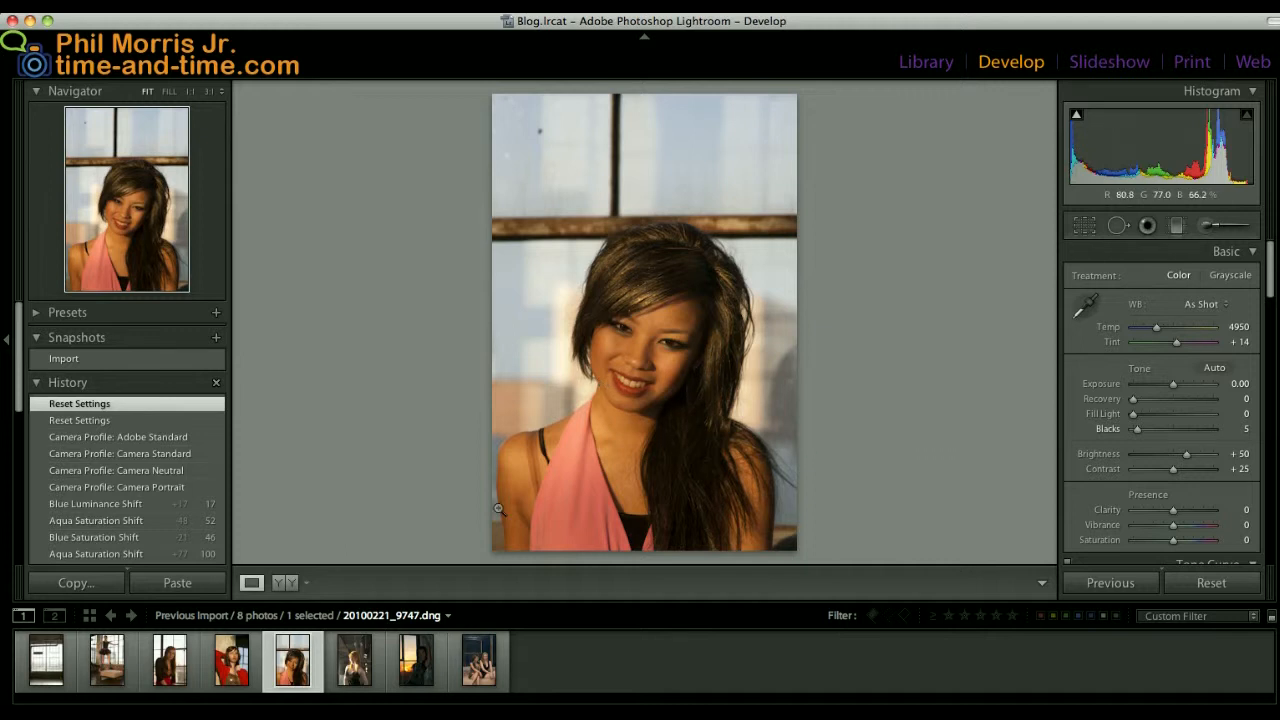
- Apply Auto white balance and Auto tone to the photo of the blonde woman in the black dress, 20100221_9750.dng
{"action": "left_click", "coordinate": [353, 662]}
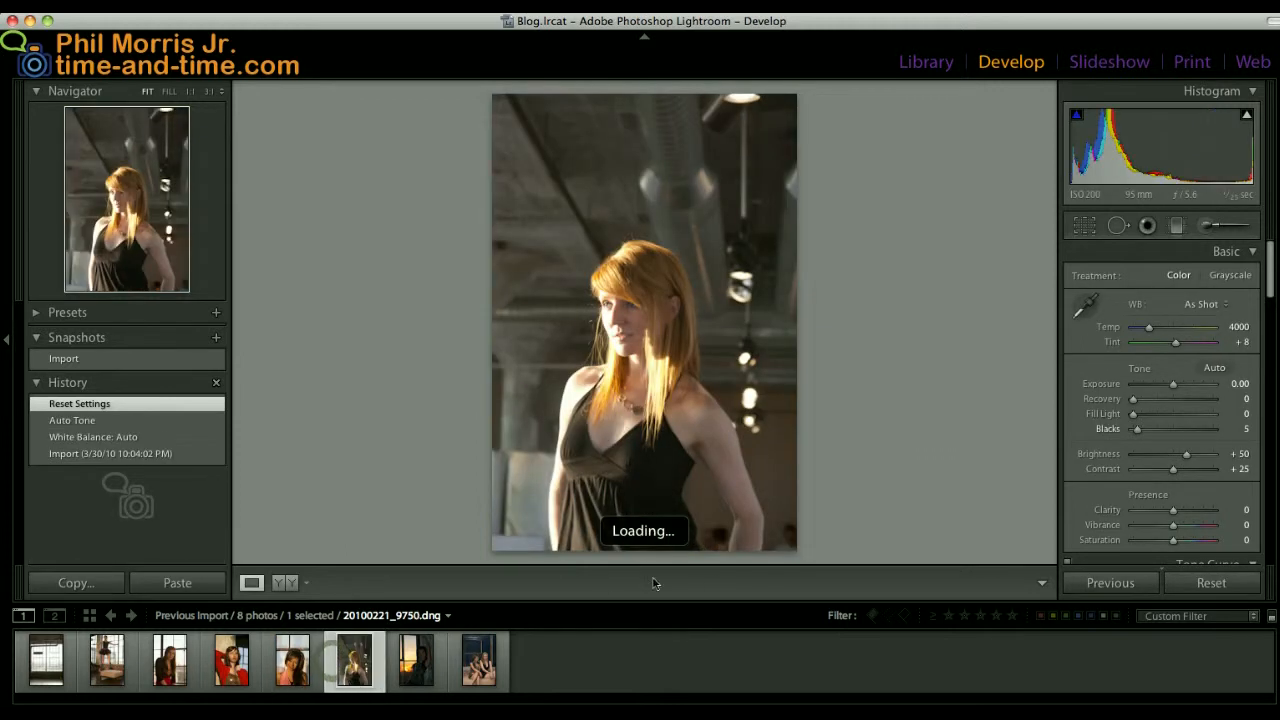
{"action": "left_click", "coordinate": [1210, 304]}
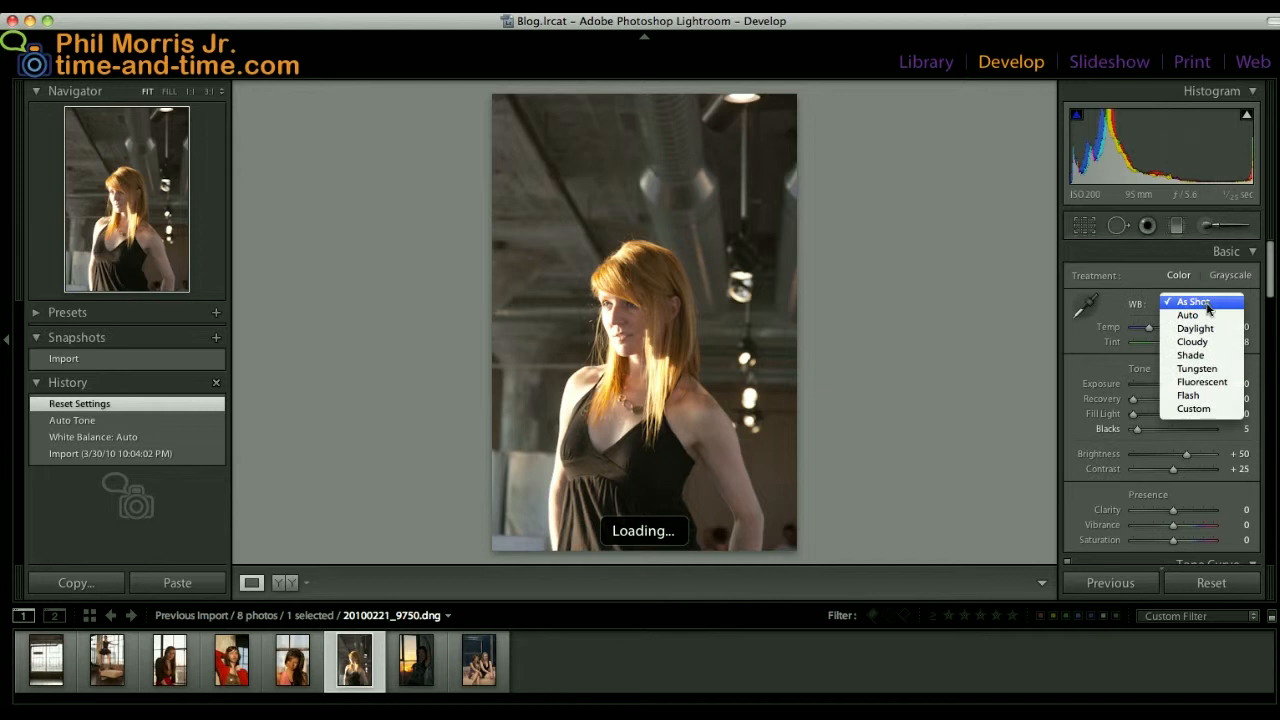
{"action": "left_click", "coordinate": [1203, 313]}
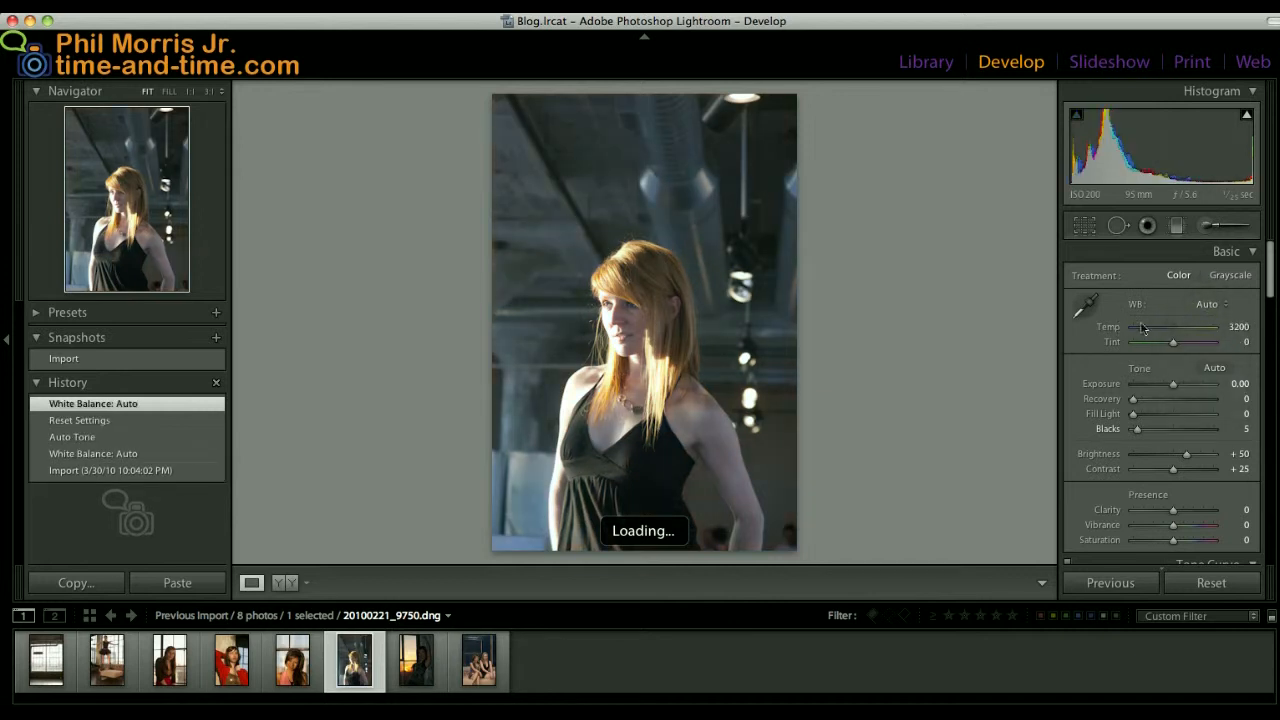
{"action": "left_click", "coordinate": [1215, 369]}
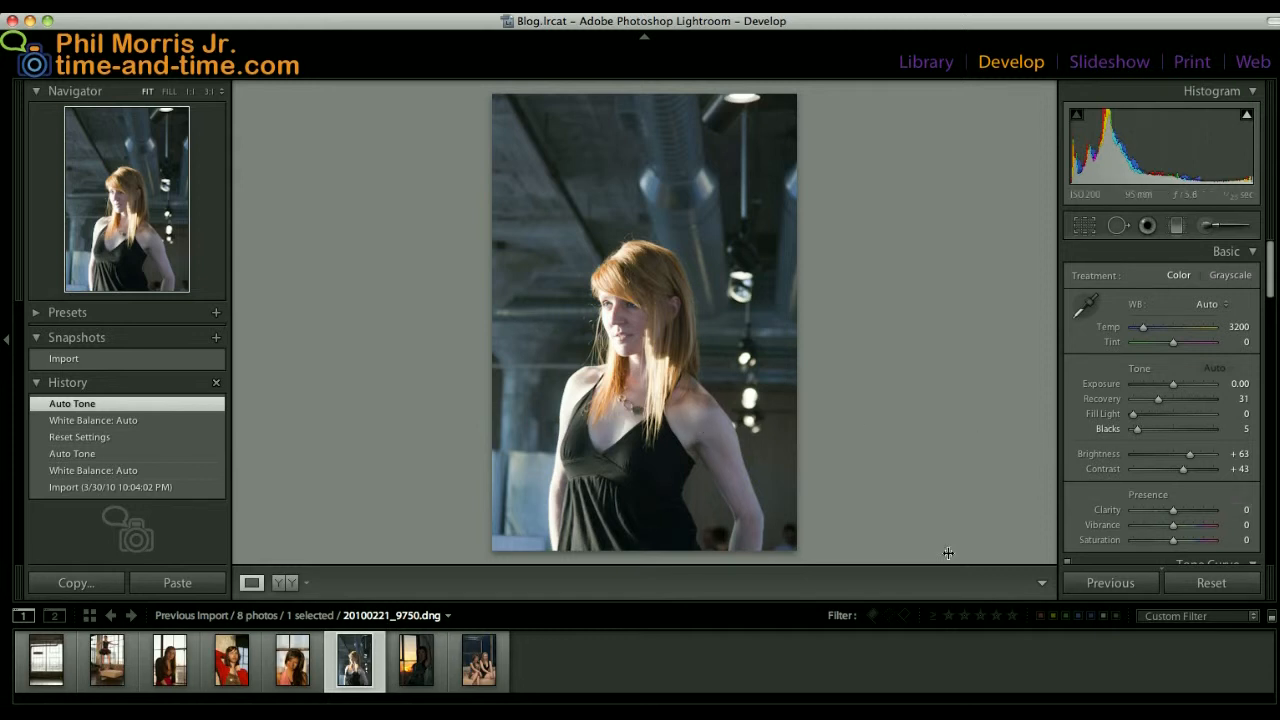
- On the sunset window photo, 20100221_9875.dng, try Auto white balance and undo it, keeping As Shot, and apply Auto tone
{"action": "mouse_move", "coordinate": [421, 665]}
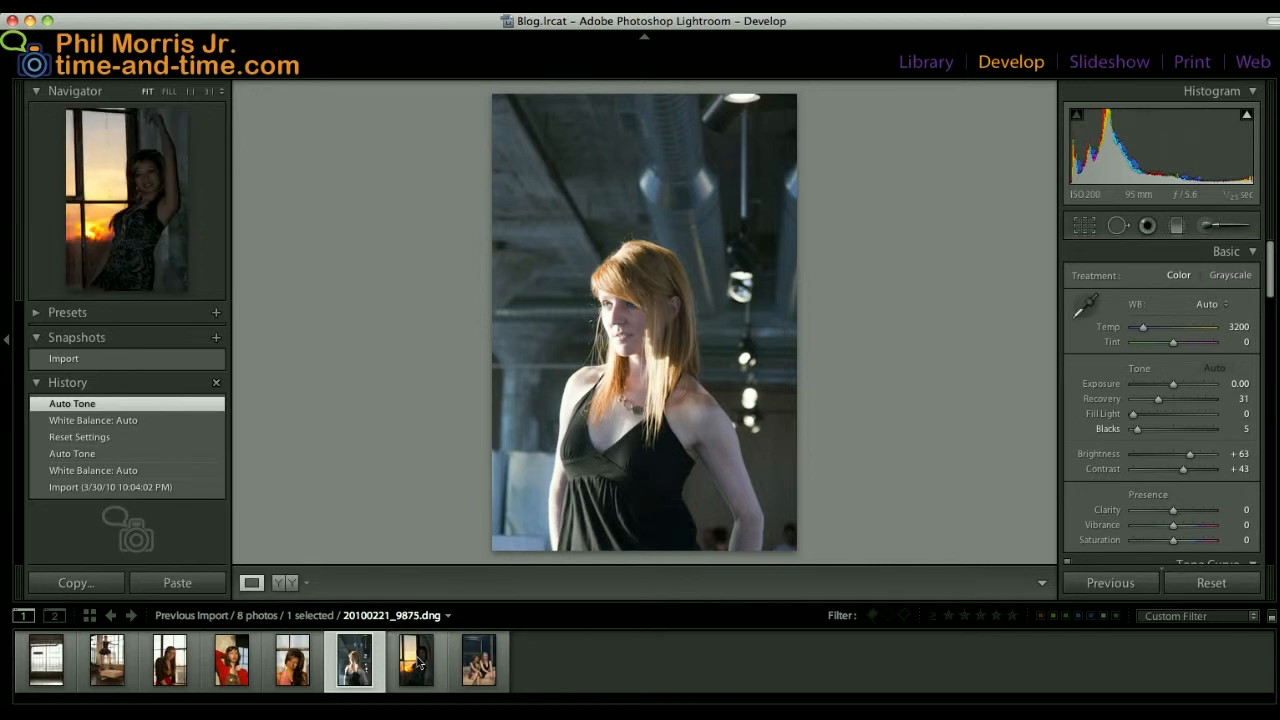
{"action": "left_click", "coordinate": [419, 665]}
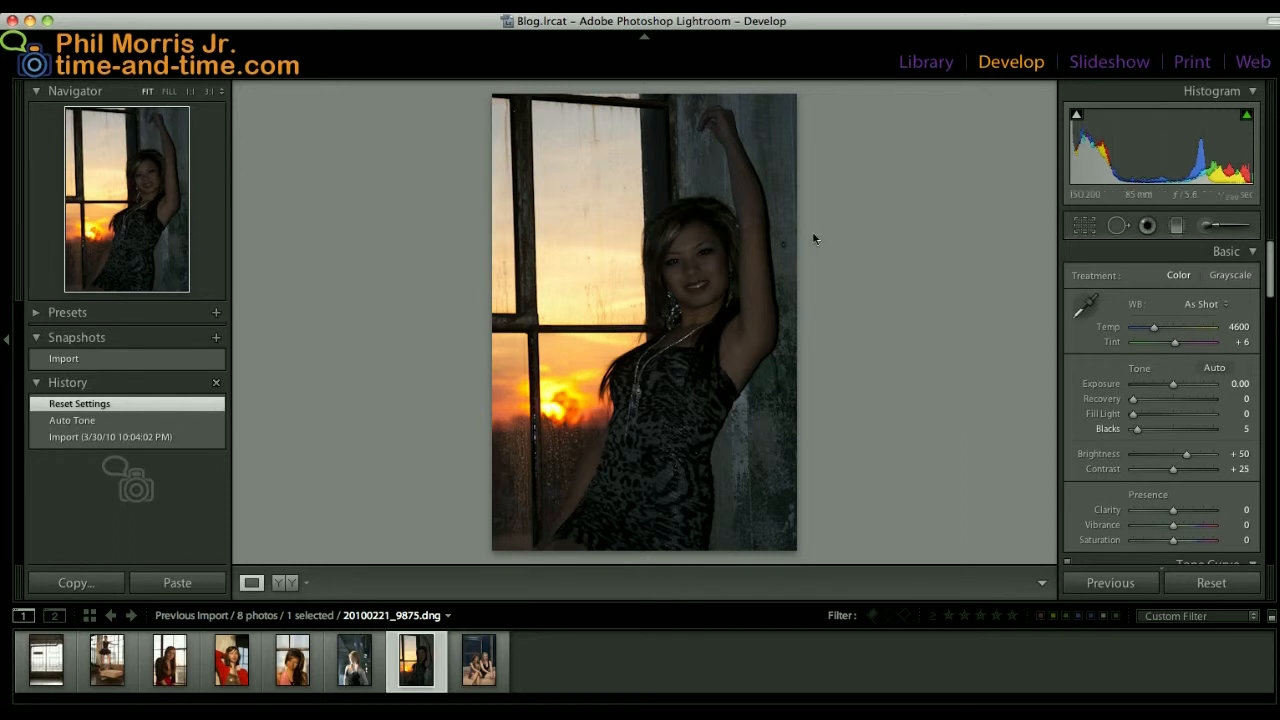
{"action": "left_click", "coordinate": [1205, 304]}
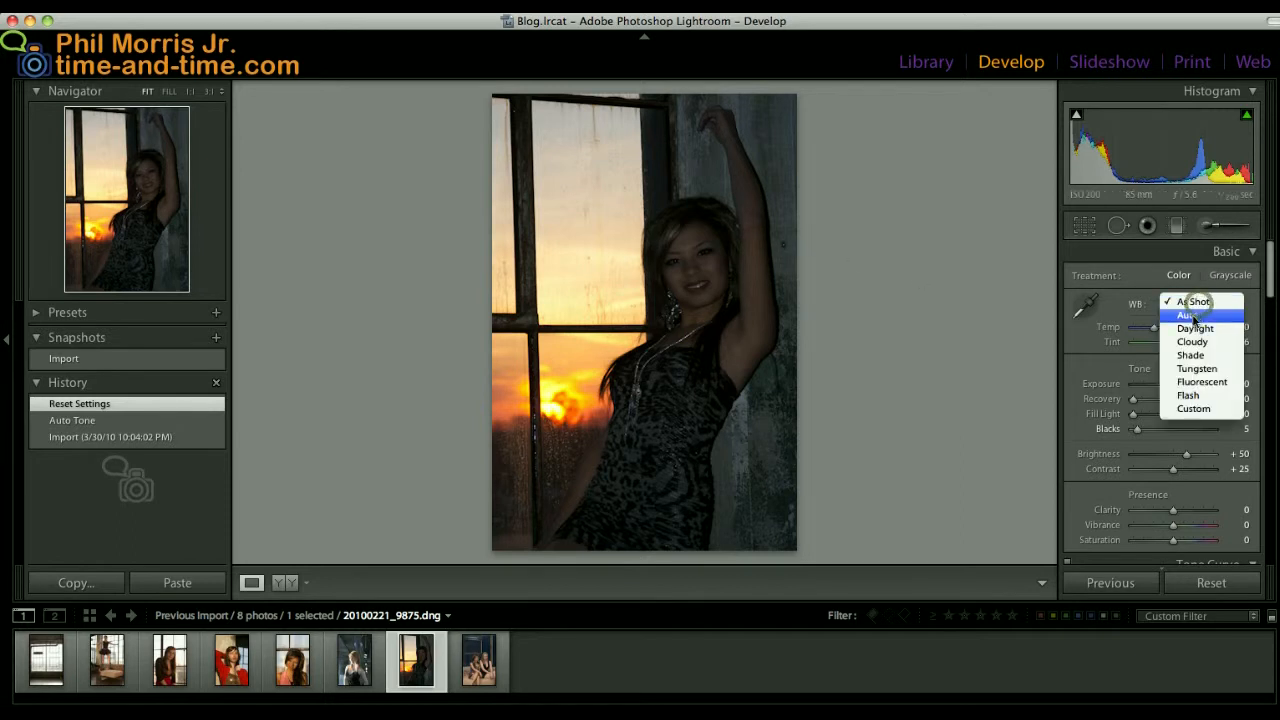
{"action": "left_click", "coordinate": [1190, 316]}
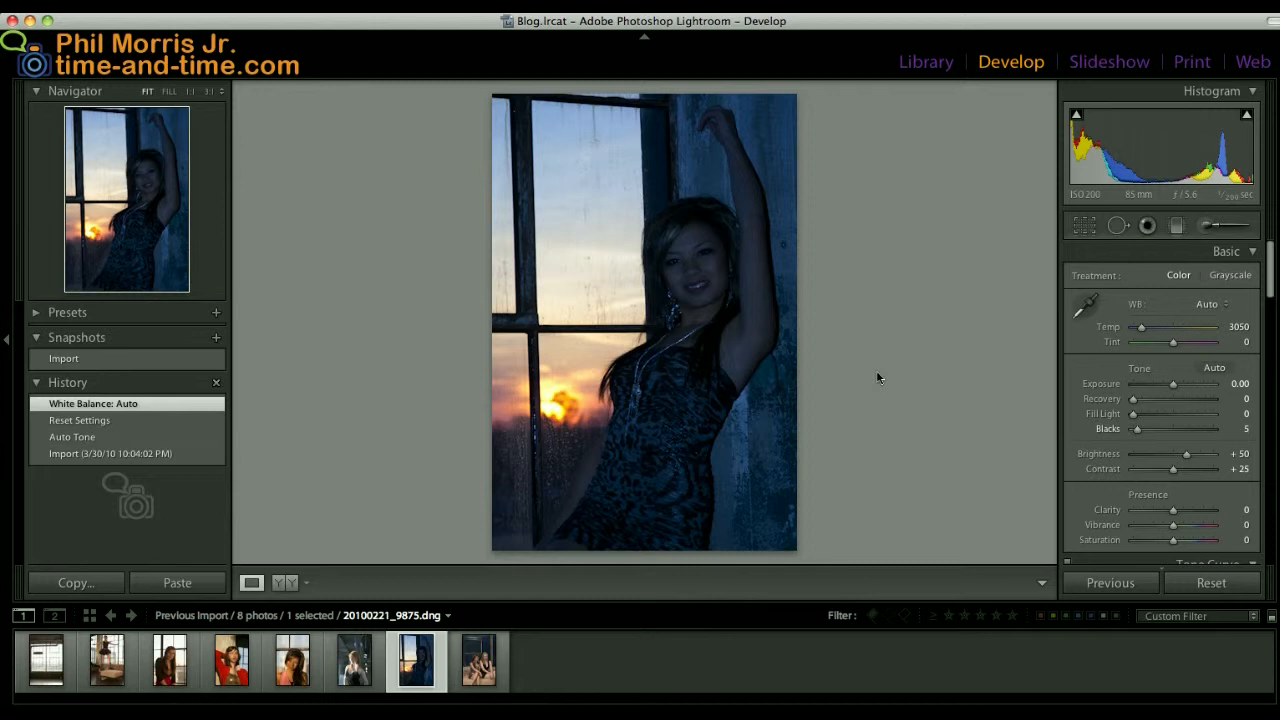
{"action": "key", "text": "super+z"}
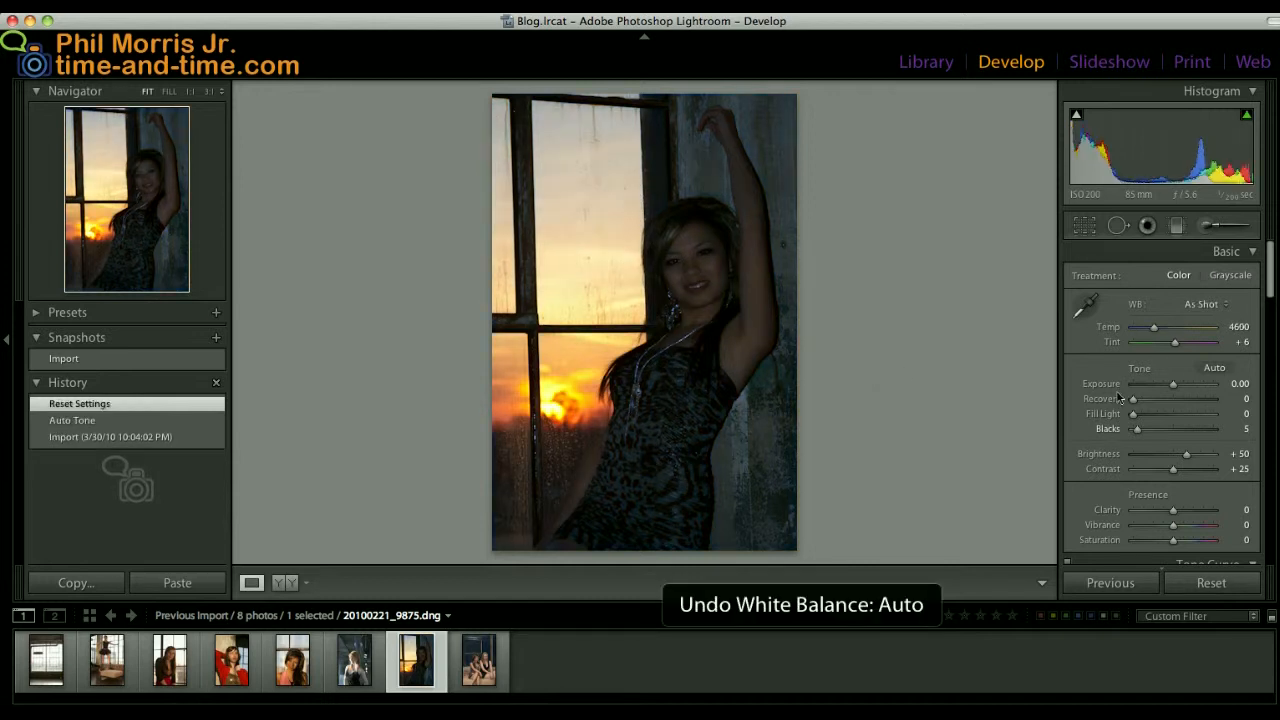
{"action": "left_click", "coordinate": [1214, 369]}
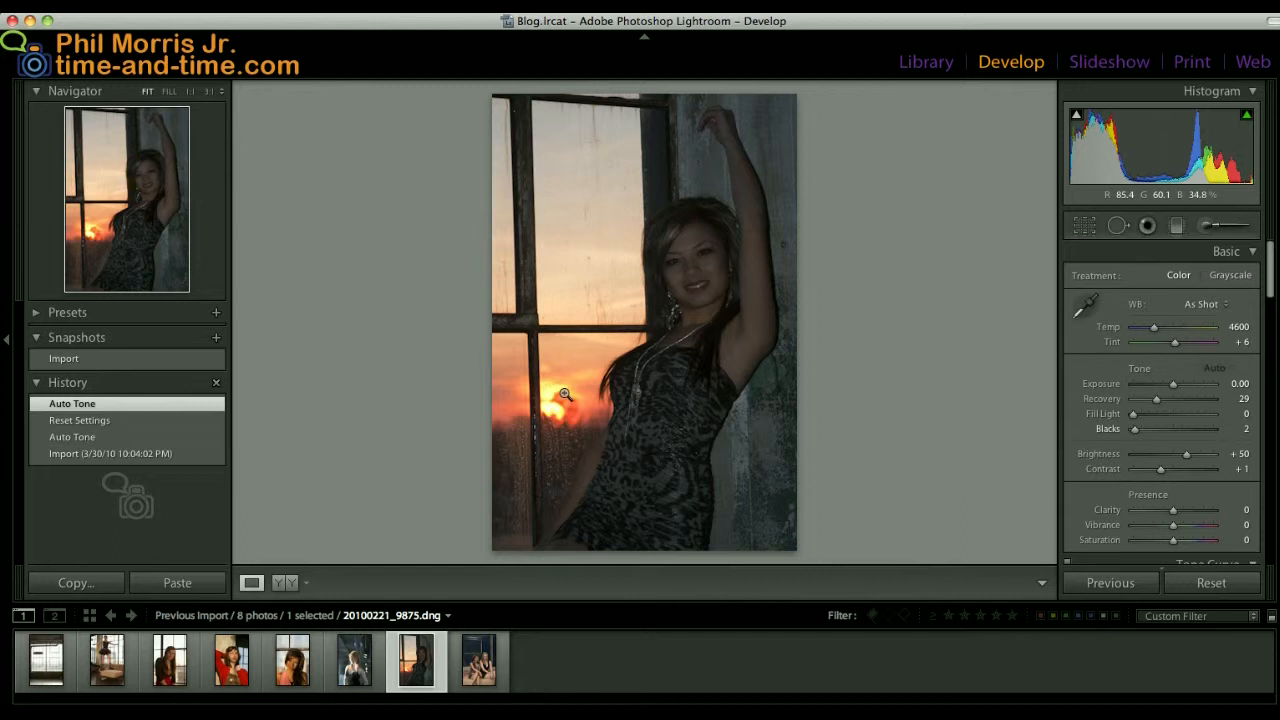
- Undo the Auto tone adjustment on the sunset window photo
{"action": "key", "text": "super+z"}
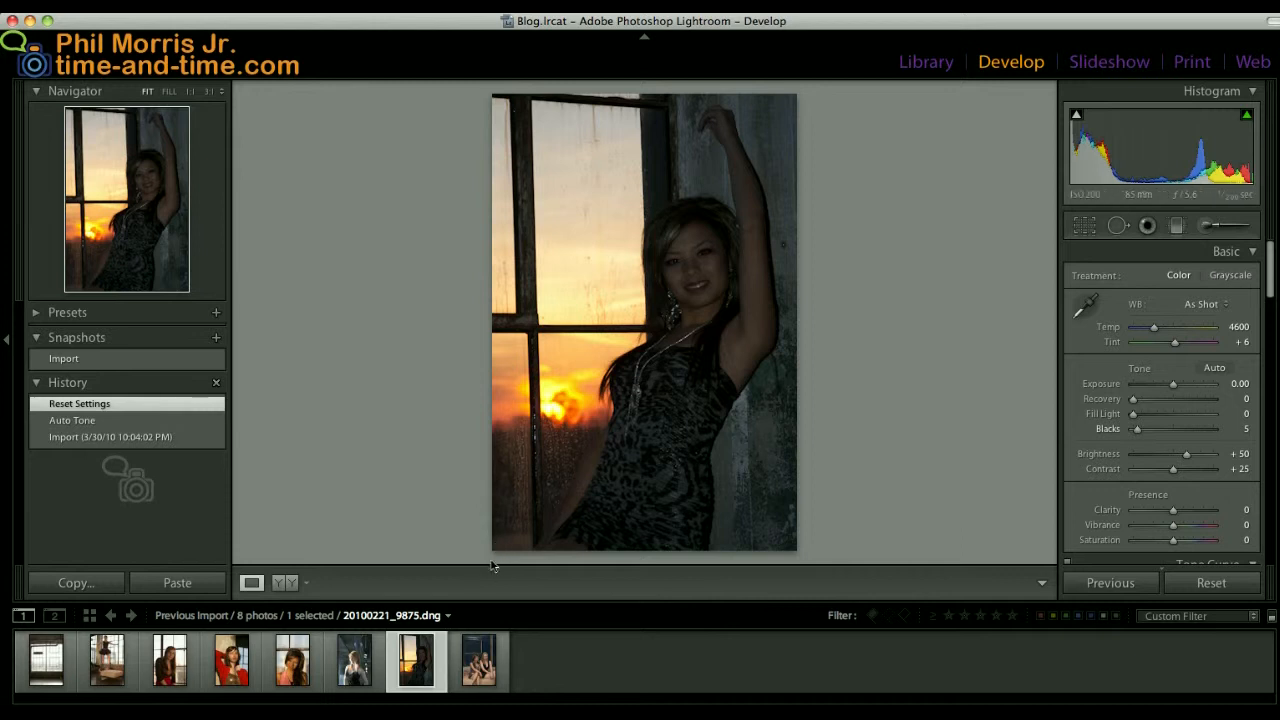
- On the photo of the two seated women, 20100221_9943.dng, try Auto white balance and undo it, keeping As Shot, and apply Auto tone
{"action": "left_click", "coordinate": [481, 665]}
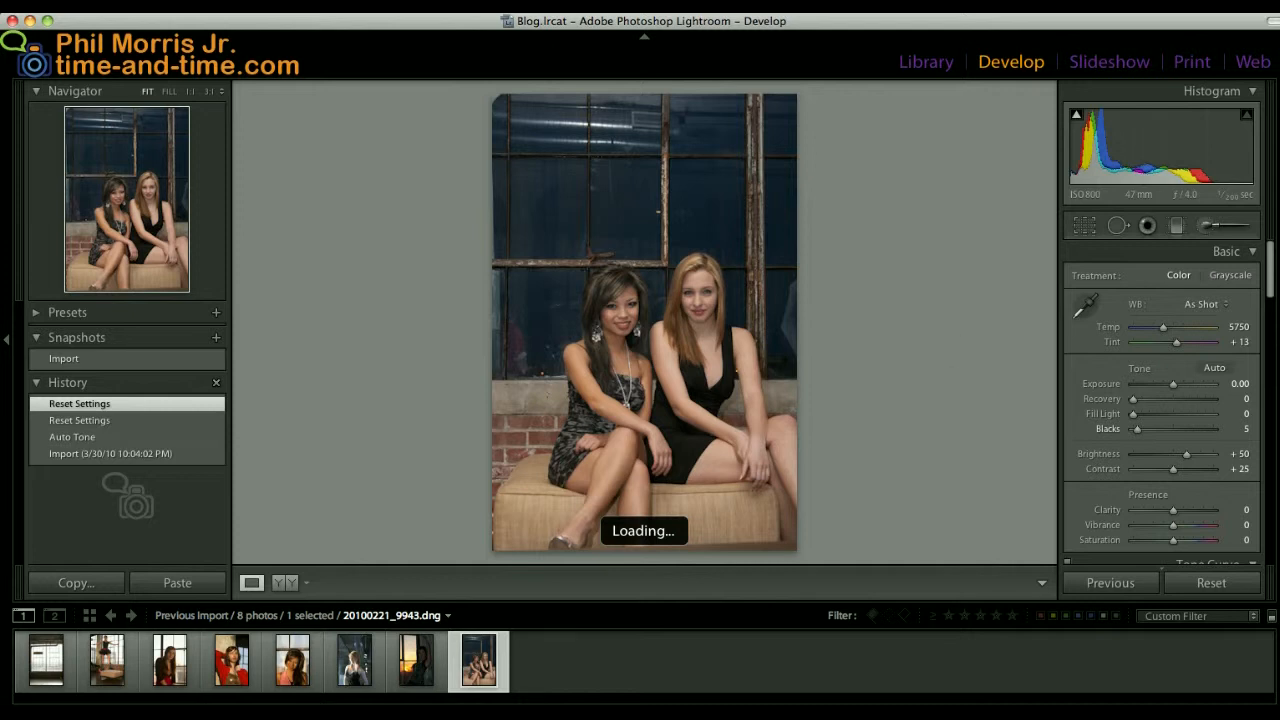
{"action": "left_click", "coordinate": [1201, 304]}
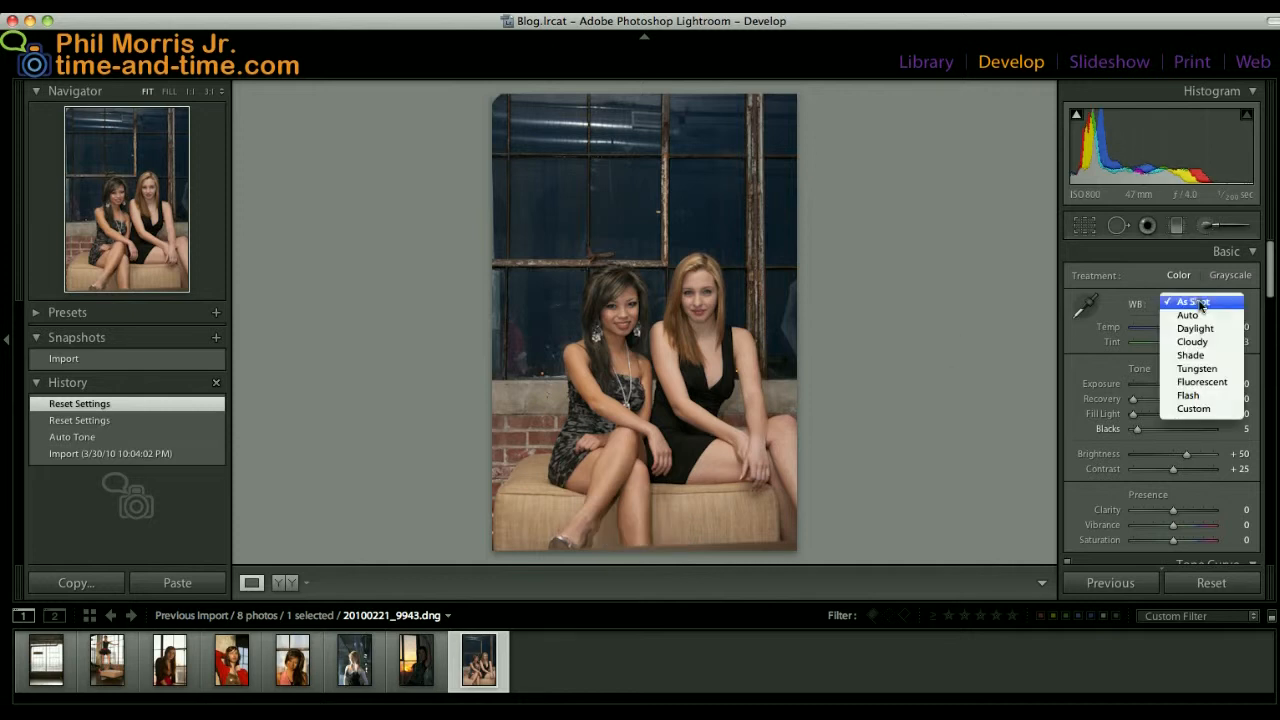
{"action": "left_click", "coordinate": [1196, 316]}
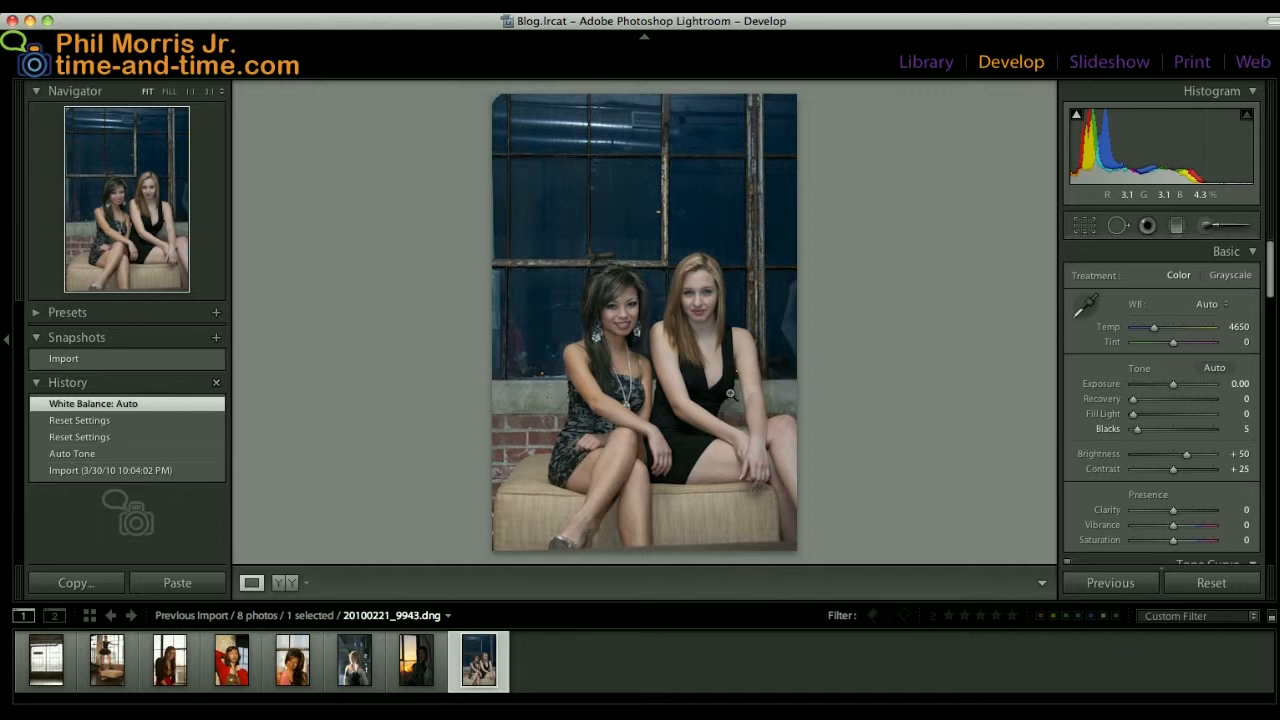
{"action": "key", "text": "cmd+z"}
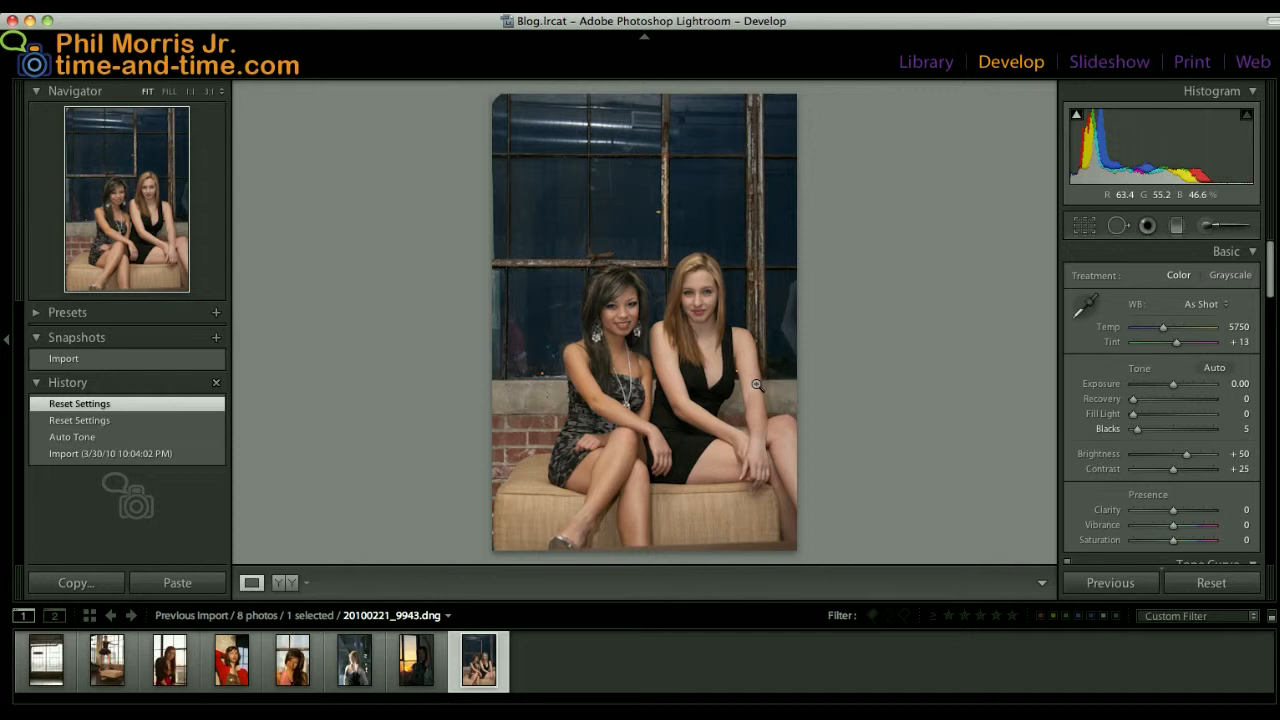
{"action": "left_click", "coordinate": [1213, 369]}
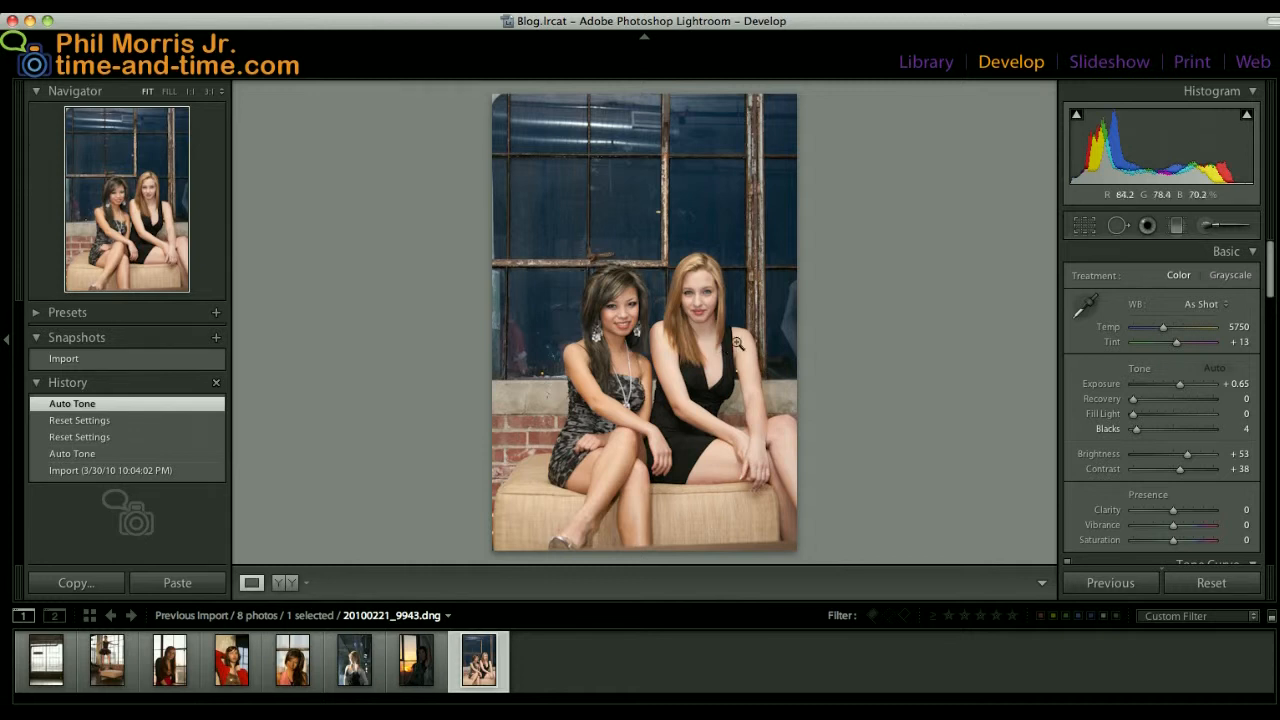
- Create a virtual copy of the pink-top portrait, 20100221_9747.dng
{"action": "left_click", "coordinate": [293, 661]}
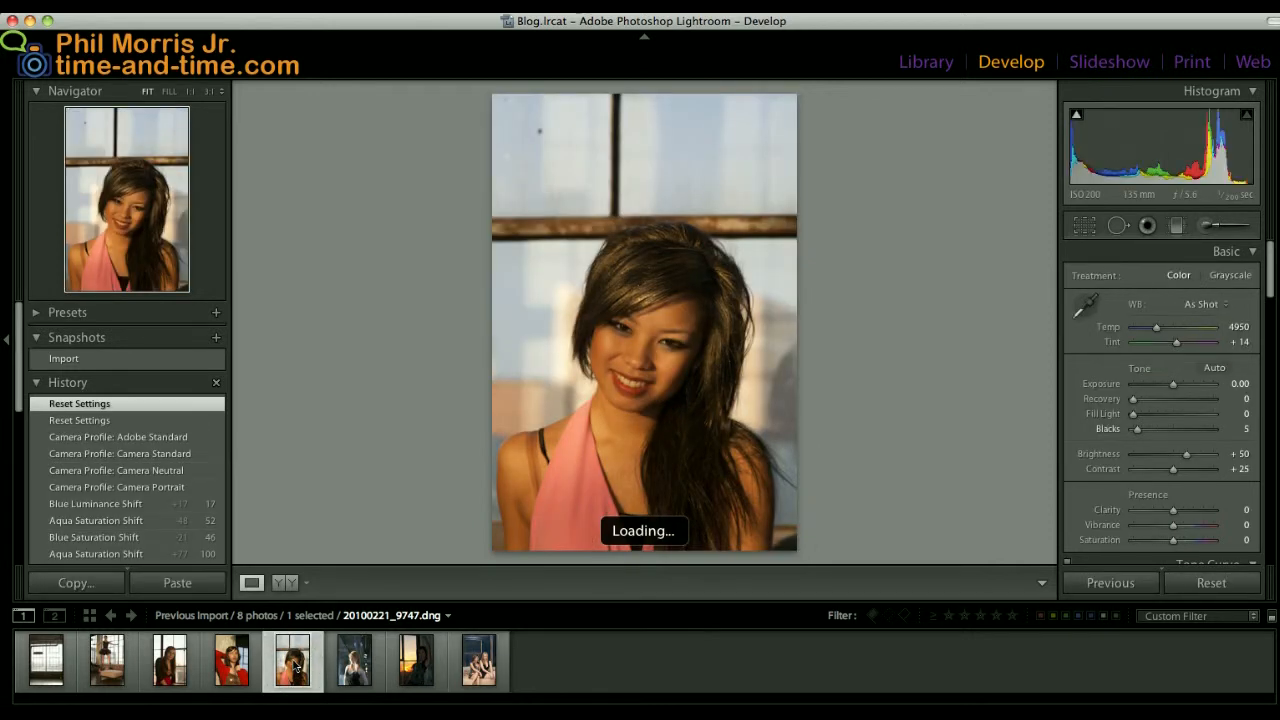
{"action": "right_click", "coordinate": [296, 668]}
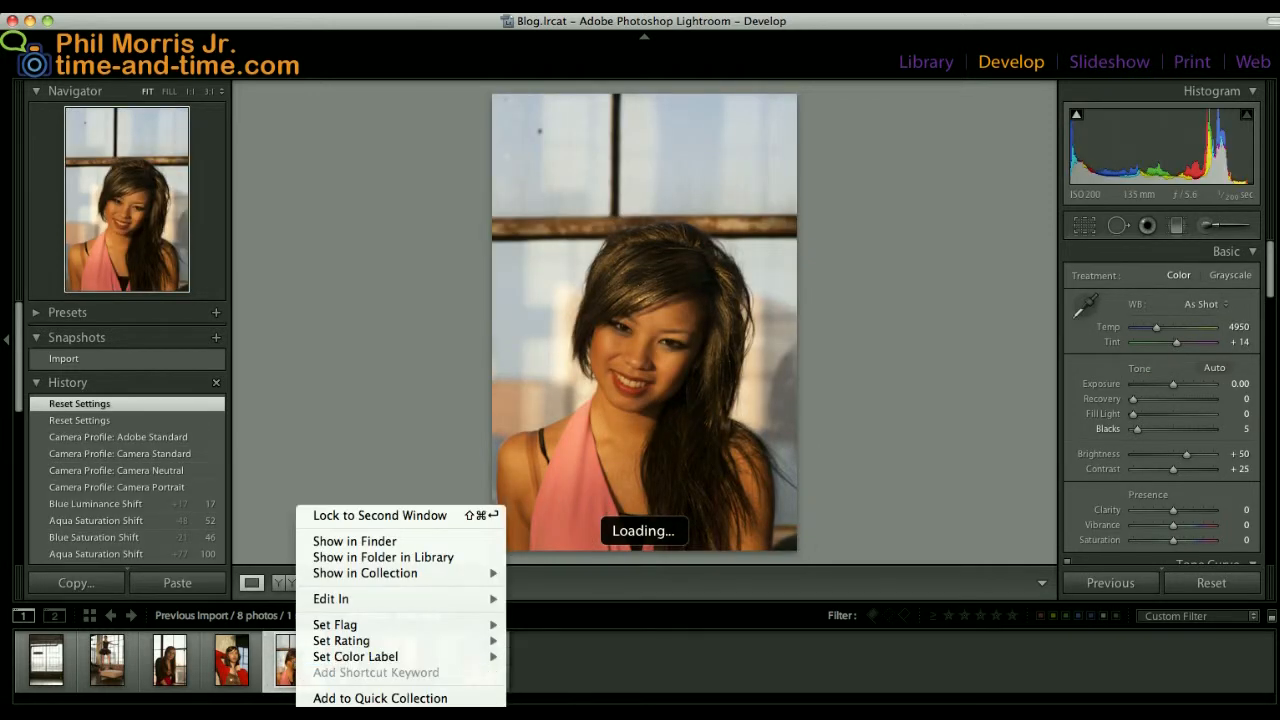
{"action": "left_click", "coordinate": [372, 716]}
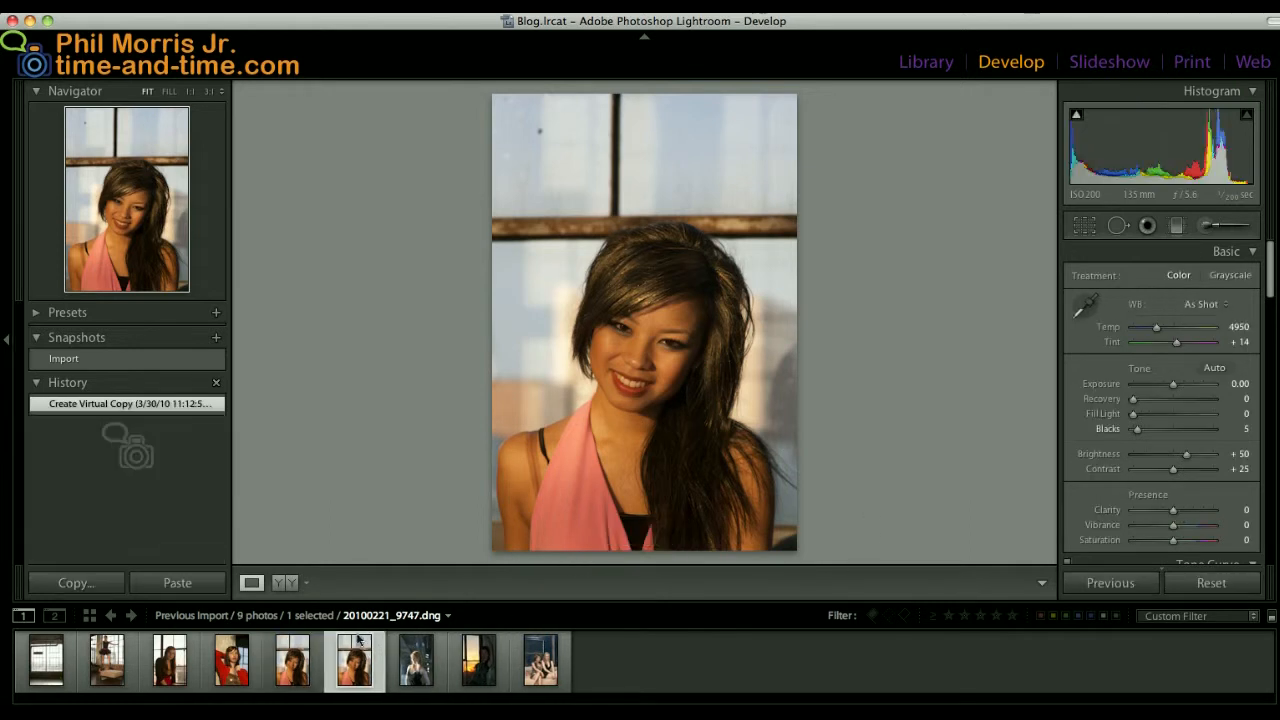
- On the virtual copy, try Auto white balance and undo it, and set the color temperature to 5125
{"action": "left_click", "coordinate": [1198, 307]}
{"action": "left_click", "coordinate": [1186, 315]}
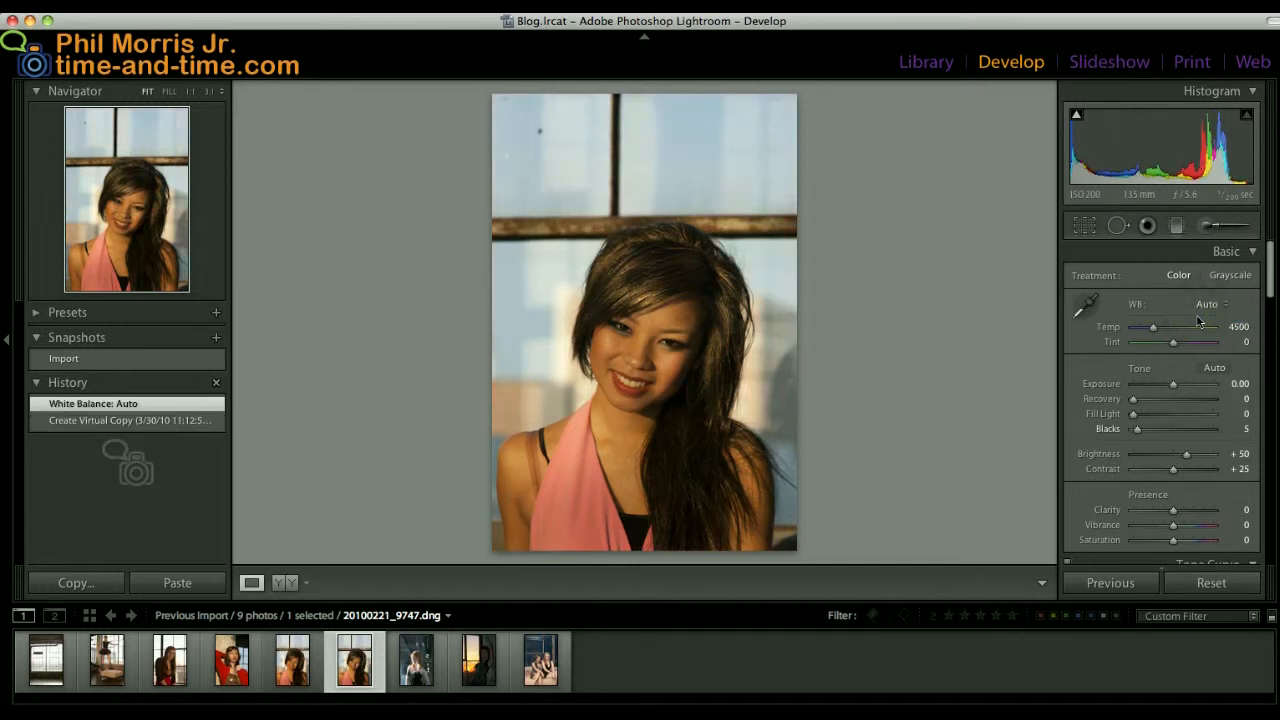
{"action": "key", "text": "super+z"}
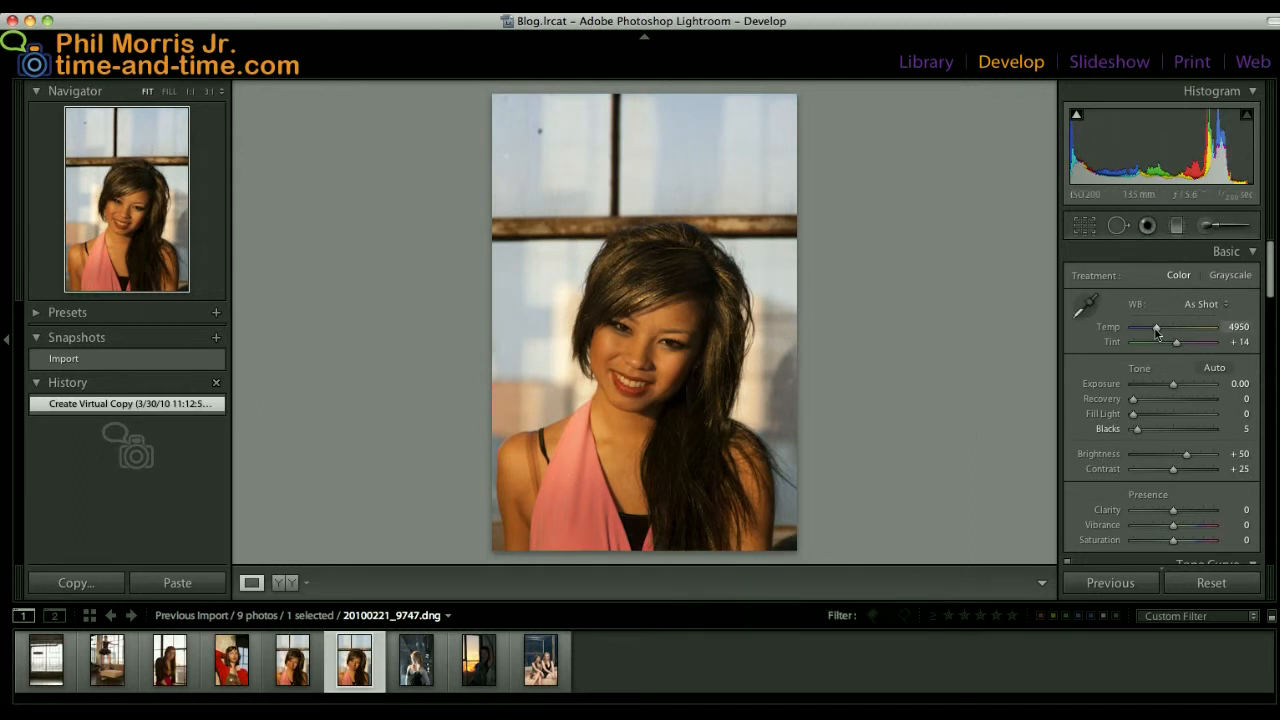
{"action": "left_click_drag", "start_coordinate": [1156, 333], "coordinate": [1159, 334]}
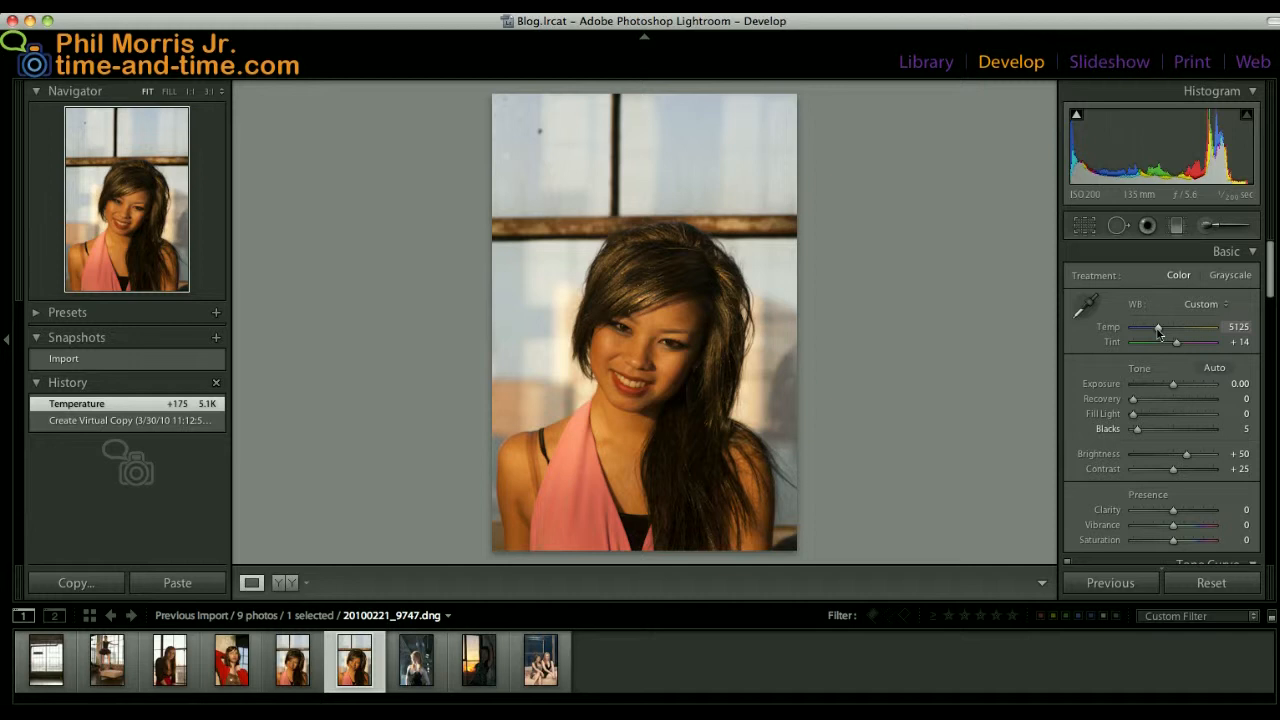
- Try Auto tone on the virtual copy and undo it, and raise the Exposure manually to +0.83
{"action": "left_click", "coordinate": [1215, 369]}
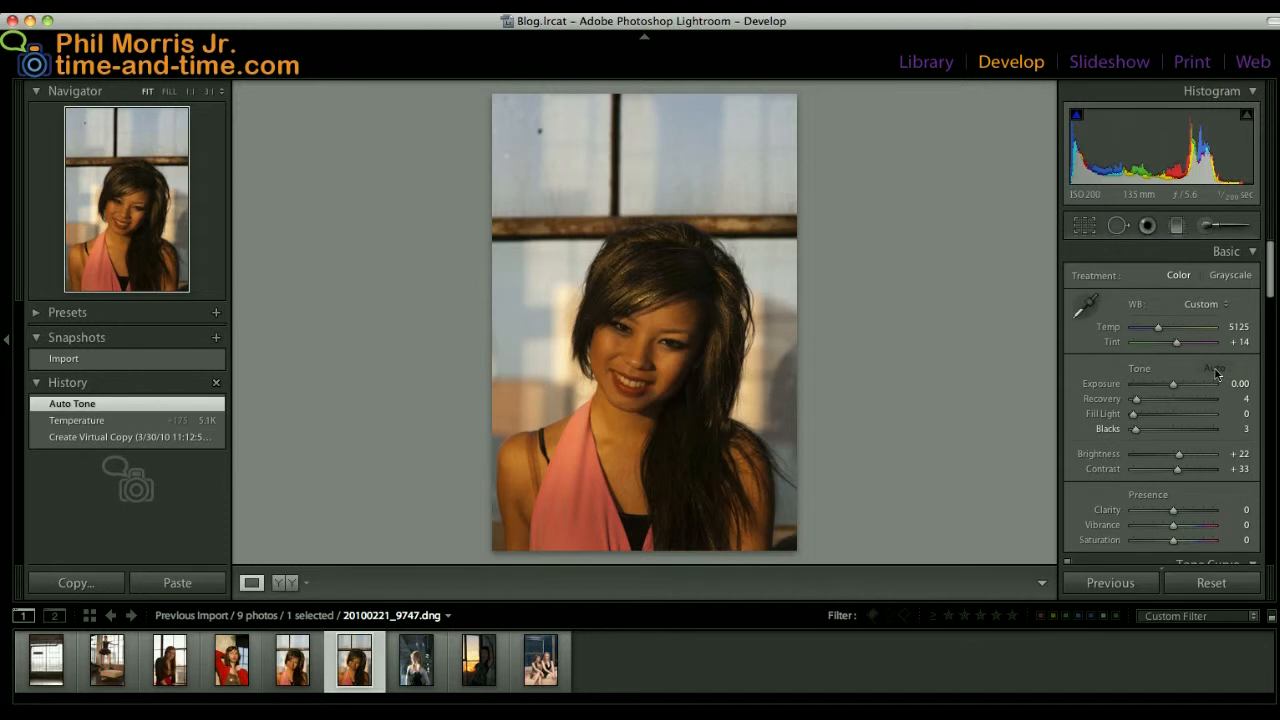
{"action": "key", "text": "cmd+z"}
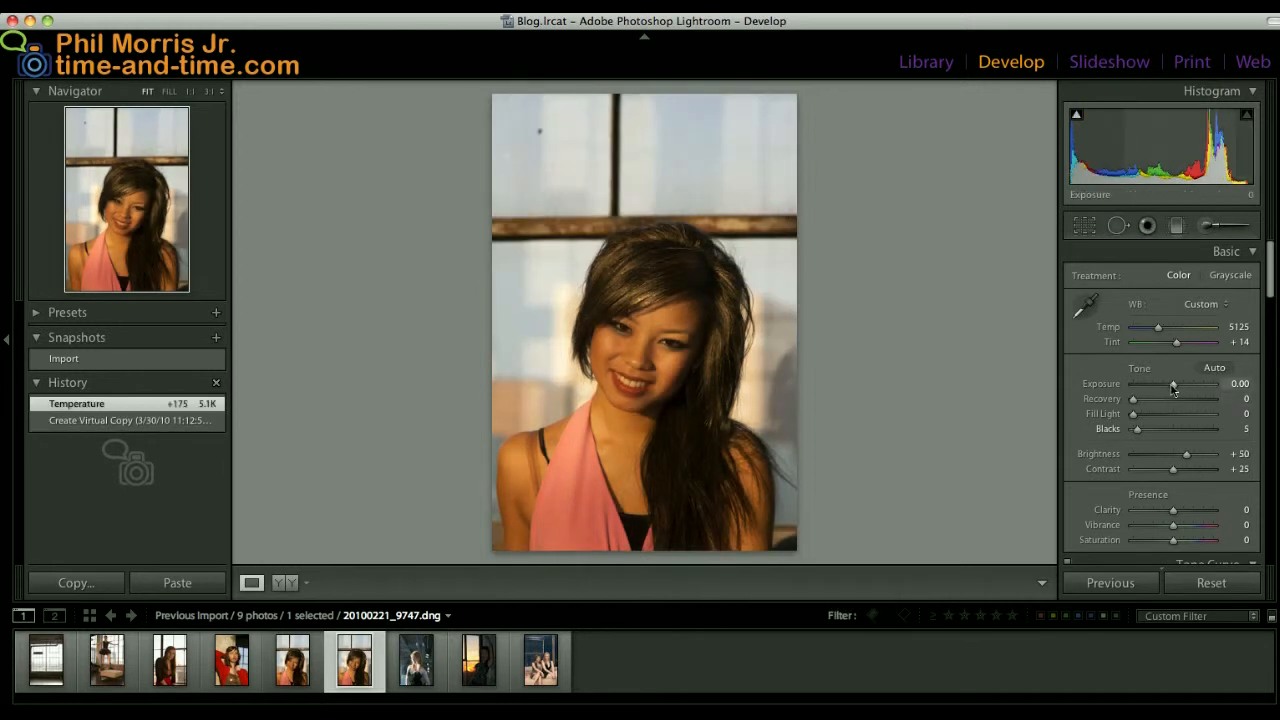
{"action": "left_click_drag", "start_coordinate": [1173, 390], "coordinate": [1197, 390]}
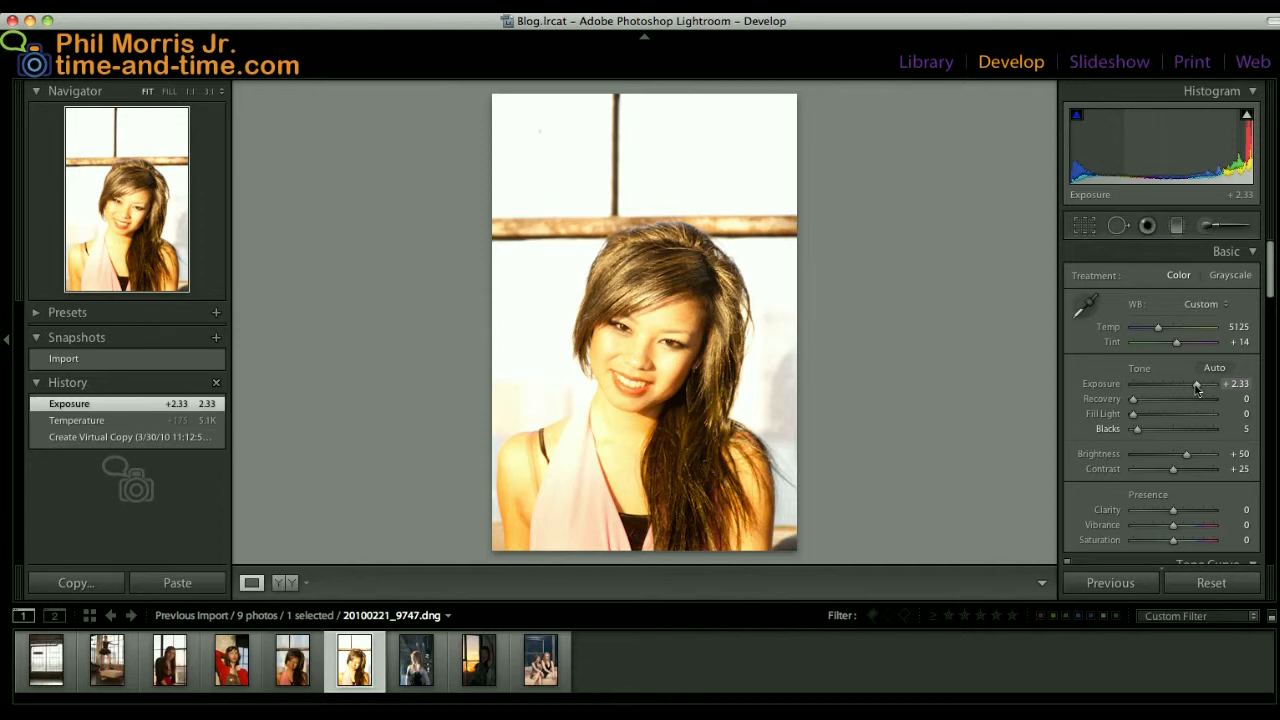
{"action": "mouse_move", "coordinate": [1197, 390]}
{"action": "left_mouse_down"}
{"action": "mouse_move", "coordinate": [1163, 390]}
{"action": "mouse_move", "coordinate": [1185, 390]}
{"action": "left_mouse_up"}
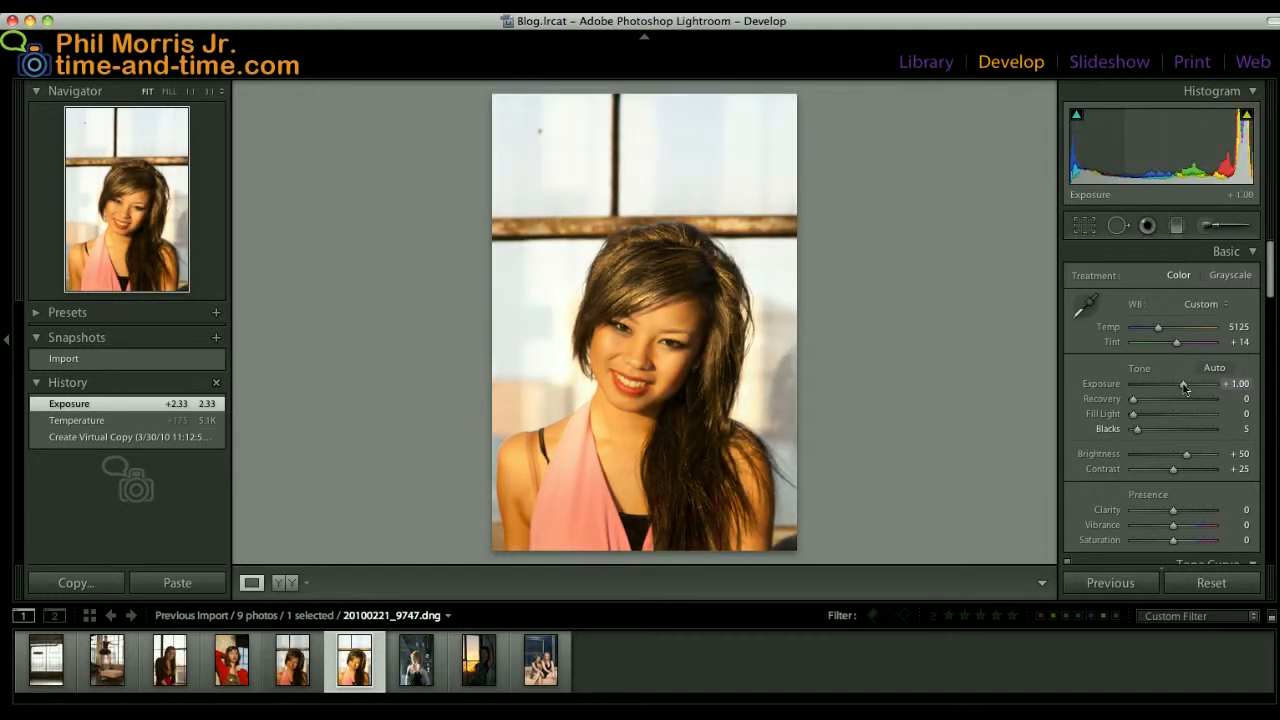
{"action": "left_click_drag", "start_coordinate": [1184, 388], "coordinate": [1182, 388]}
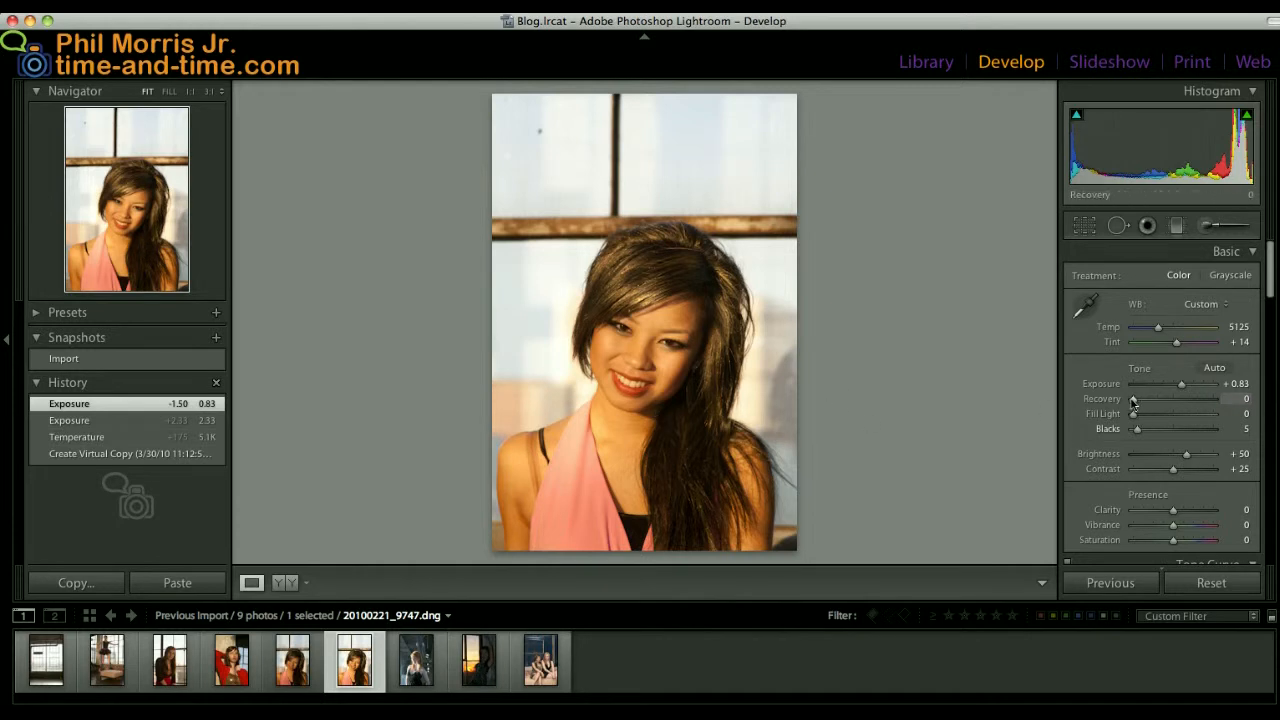
- Set the highlight Recovery to 2, and try Blacks at 0 before returning it to 5
{"action": "left_click_drag", "start_coordinate": [1133, 400], "coordinate": [1099, 404]}
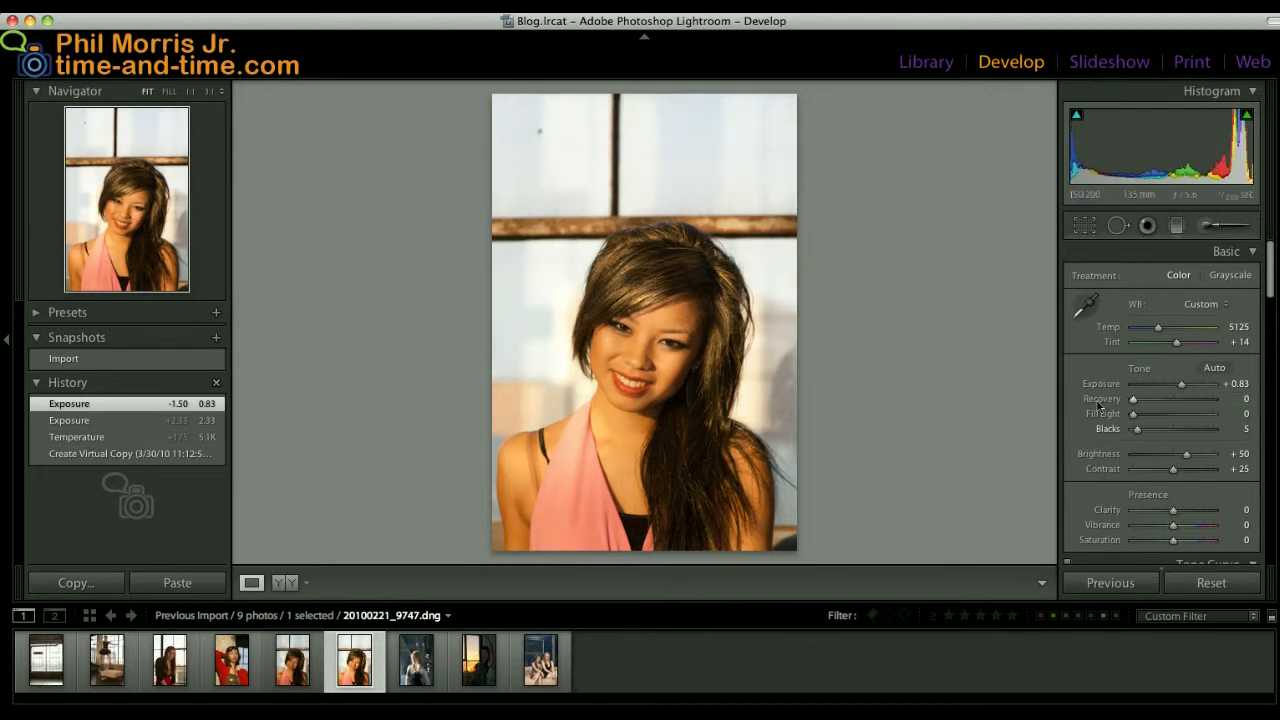
{"action": "left_click_drag", "start_coordinate": [1133, 405], "coordinate": [1135, 404]}
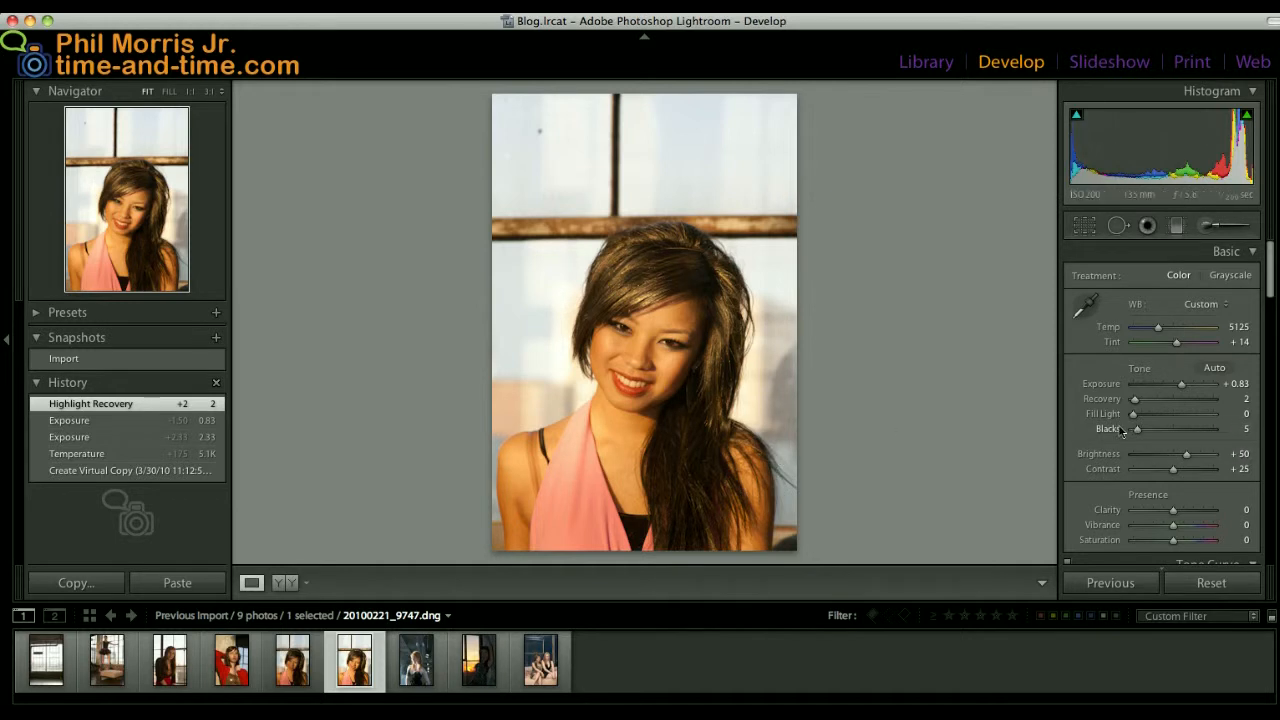
{"action": "mouse_move", "coordinate": [1134, 420]}
{"action": "left_mouse_down"}
{"action": "mouse_move", "coordinate": [1177, 420]}
{"action": "mouse_move", "coordinate": [1133, 420]}
{"action": "left_mouse_up"}
{"action": "mouse_move", "coordinate": [1136, 434]}
{"action": "left_mouse_down"}
{"action": "mouse_move", "coordinate": [1148, 434]}
{"action": "mouse_move", "coordinate": [1121, 433]}
{"action": "mouse_move", "coordinate": [1138, 435]}
{"action": "left_mouse_up"}
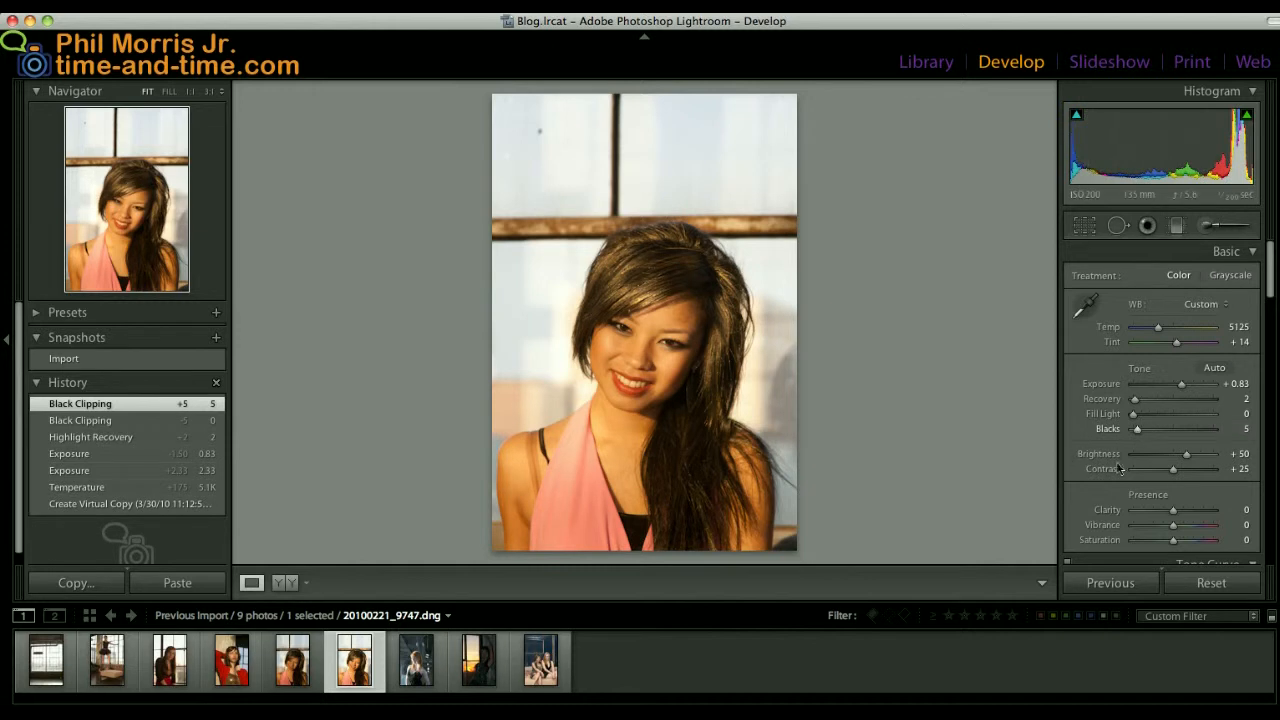
- Set the portrait's Clarity to +30, Vibrance to +15 and Saturation to +7, and check the face close up
{"action": "scroll", "coordinate": [1166, 489], "scroll_direction": "down", "scroll_amount": 3}
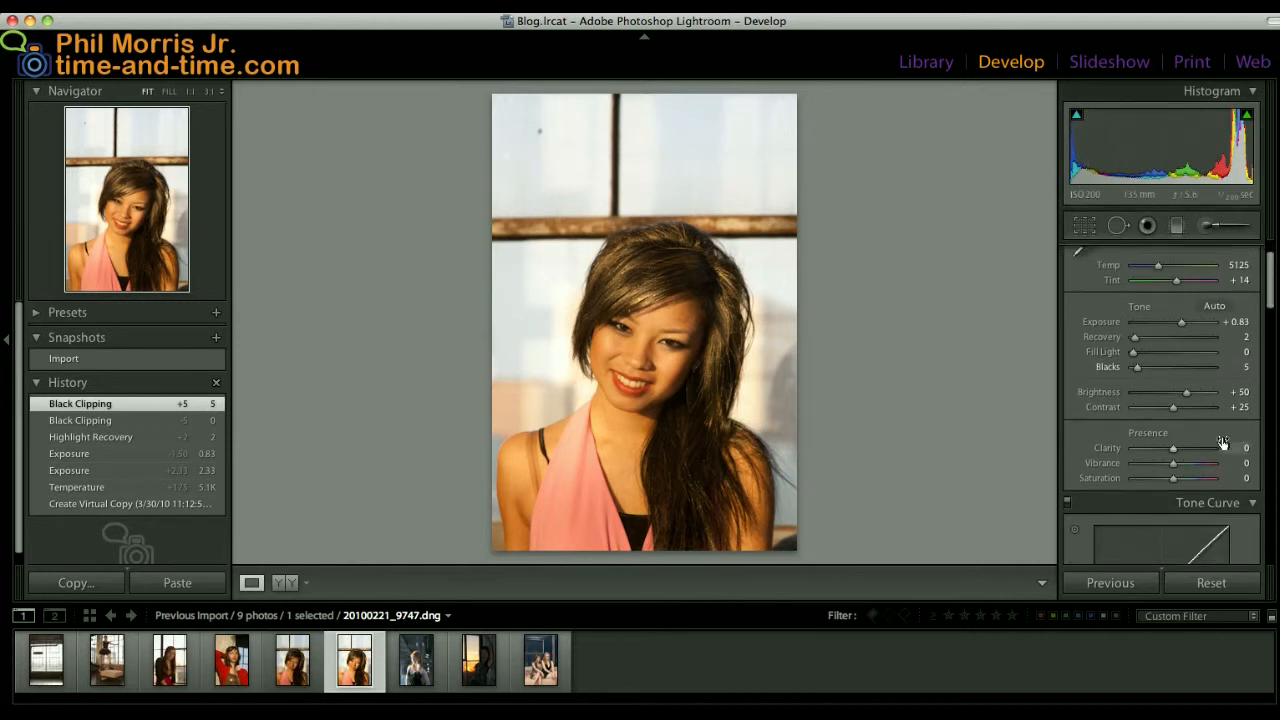
{"action": "left_click", "coordinate": [1245, 449]}
{"action": "type", "text": "30"}
{"action": "key", "text": "Tab"}
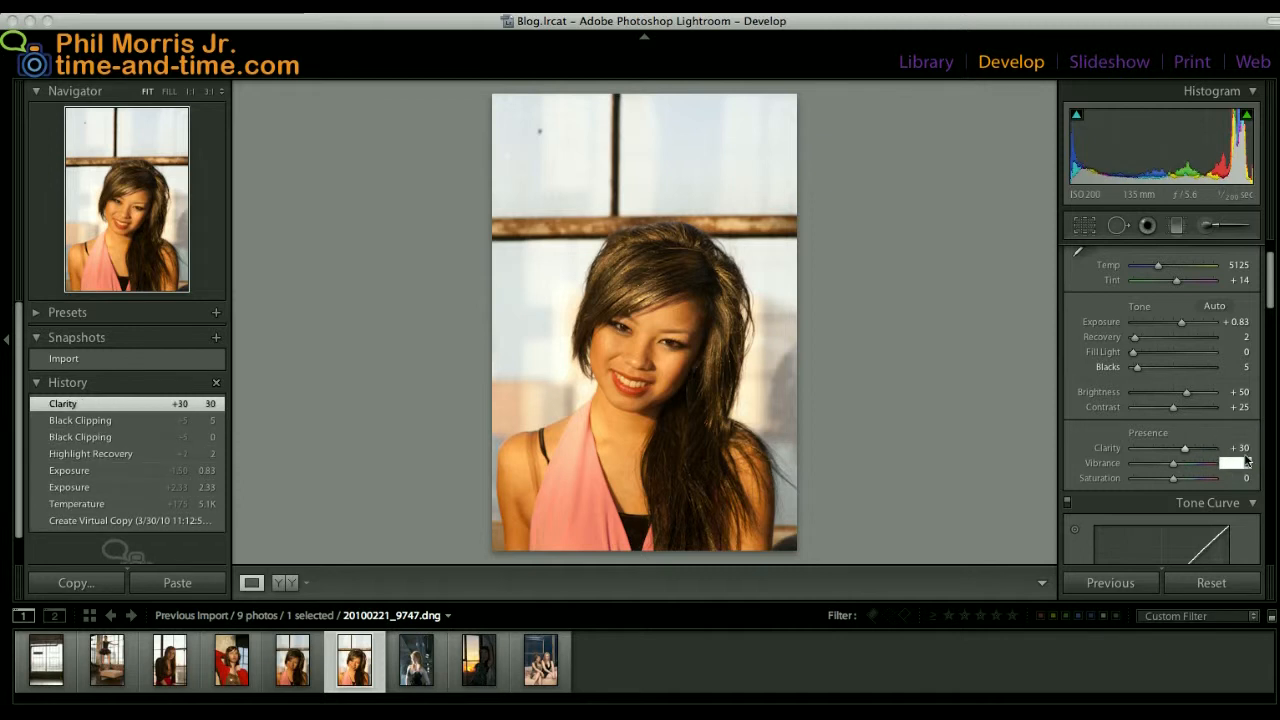
{"action": "type", "text": "15"}
{"action": "key", "text": "Tab"}
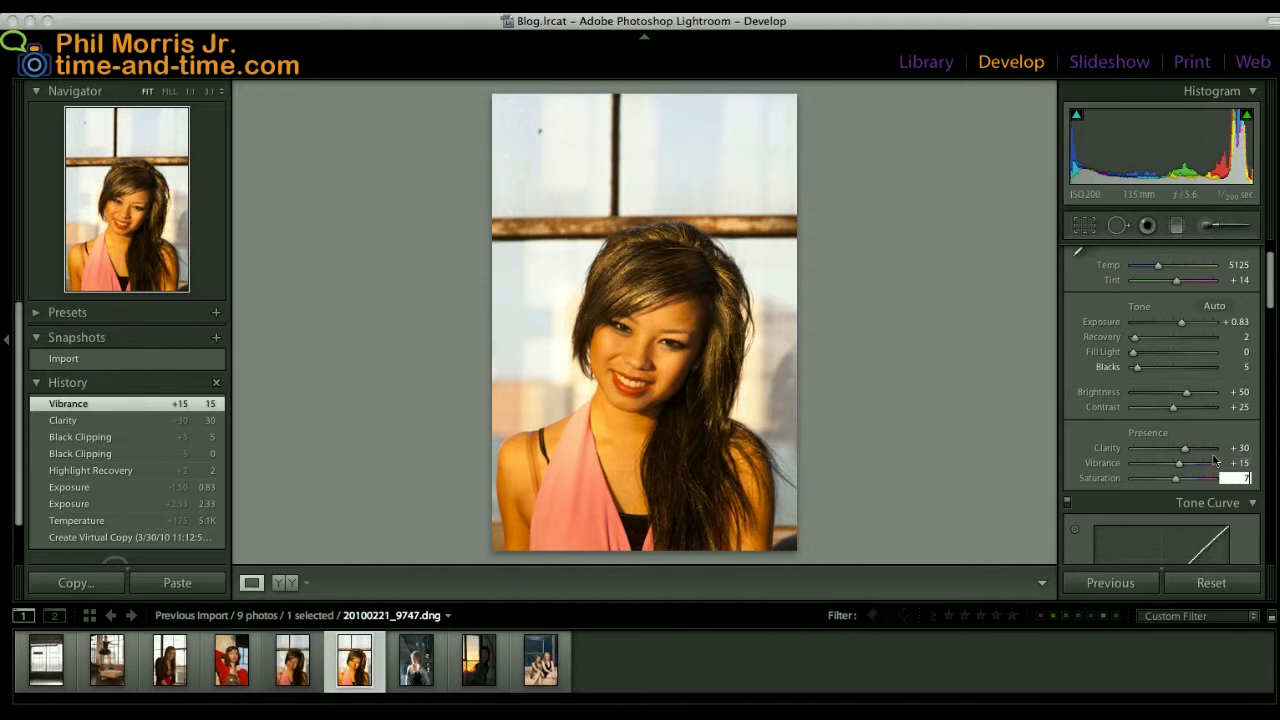
{"action": "left_click", "coordinate": [663, 355]}
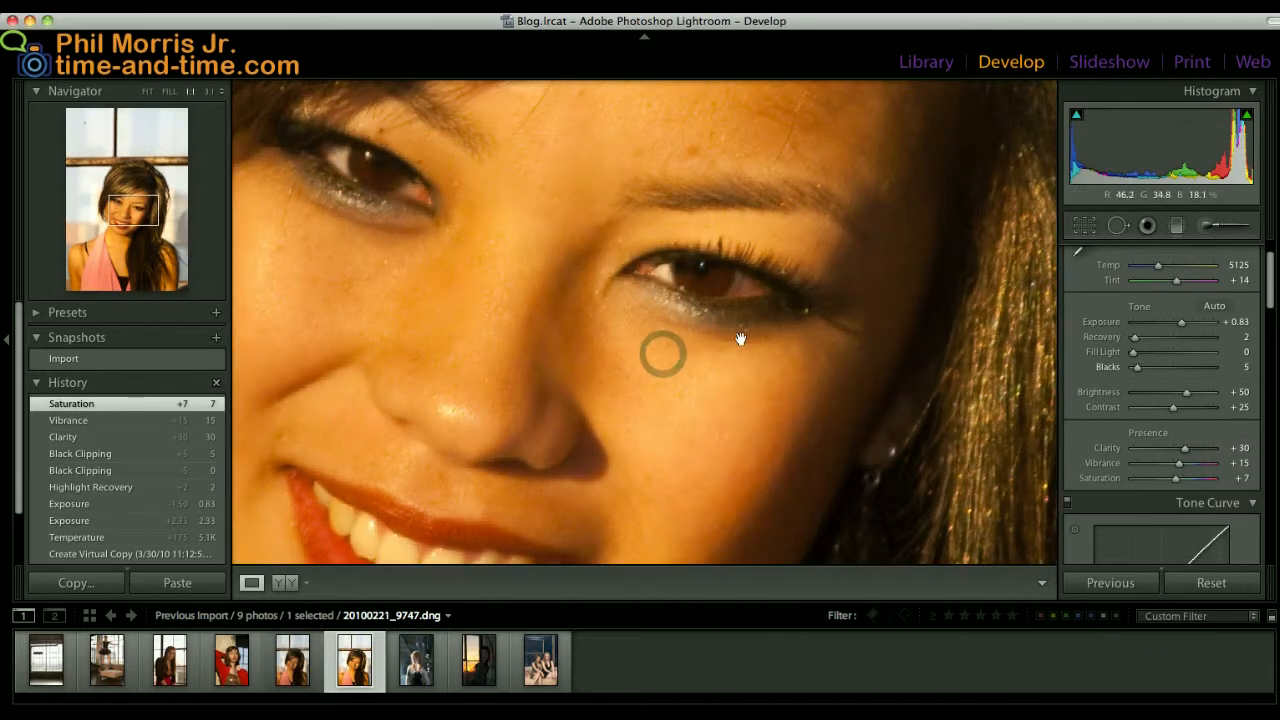
{"action": "left_click", "coordinate": [550, 308]}
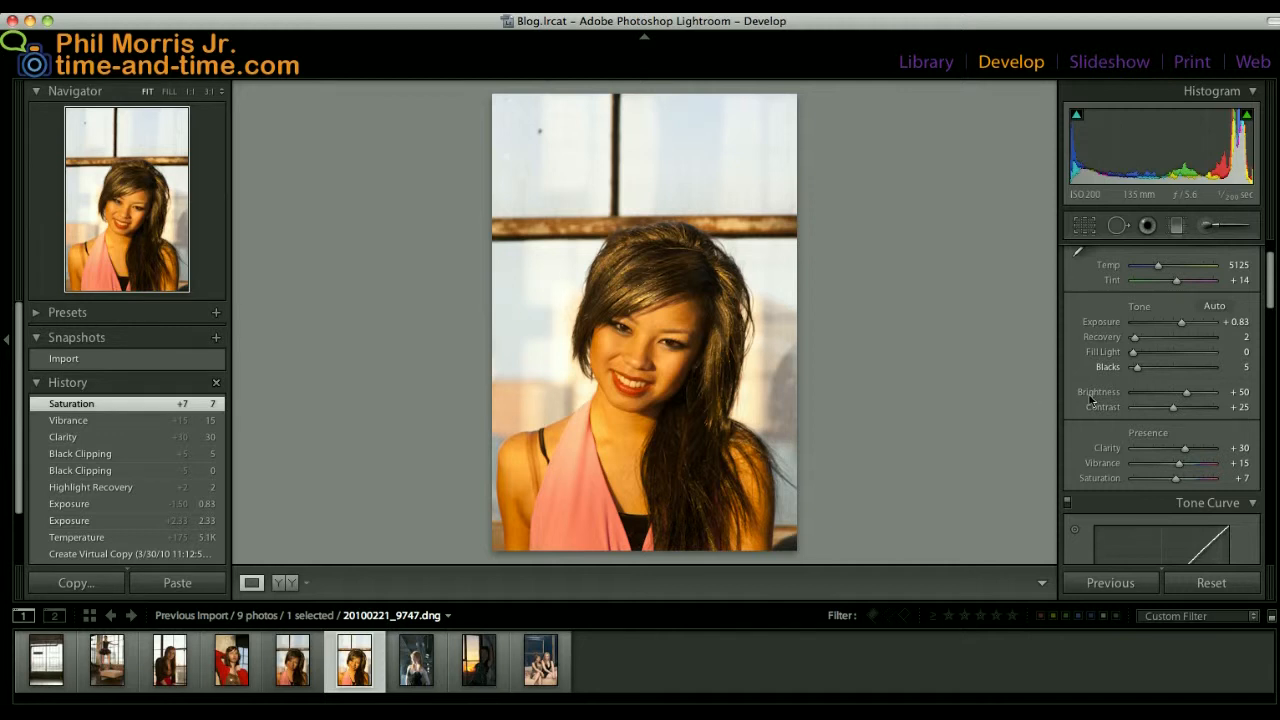
- Adjust the tone curve regions, setting Highlights to +6 and Shadows to -6
{"action": "left_click_drag", "start_coordinate": [1272, 287], "coordinate": [1260, 331]}
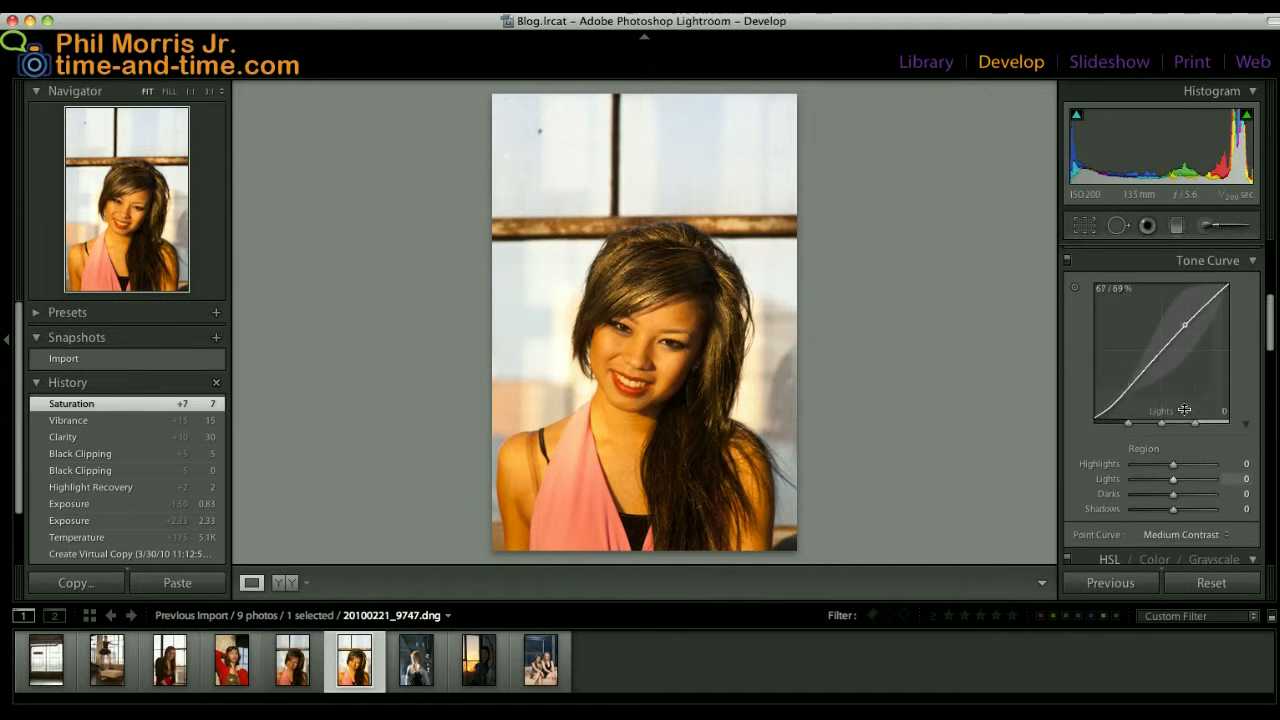
{"action": "left_click_drag", "start_coordinate": [1175, 468], "coordinate": [1177, 471]}
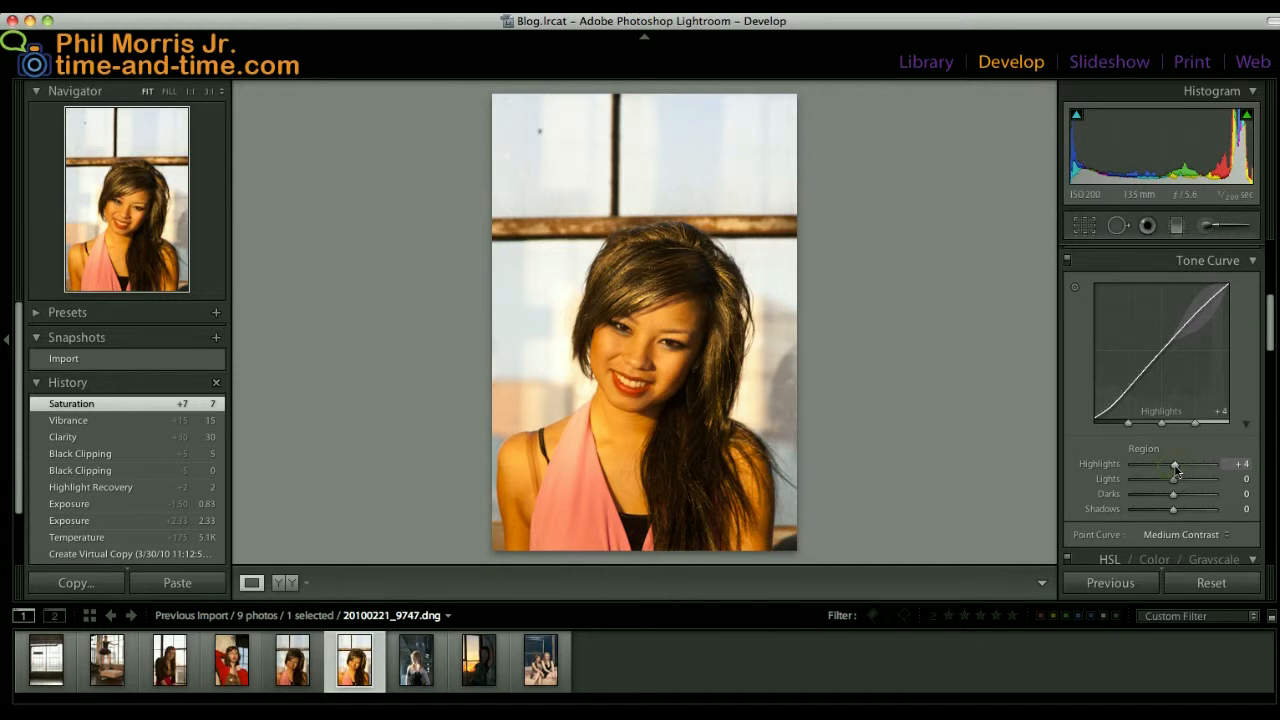
{"action": "left_click_drag", "start_coordinate": [1177, 471], "coordinate": [1179, 471]}
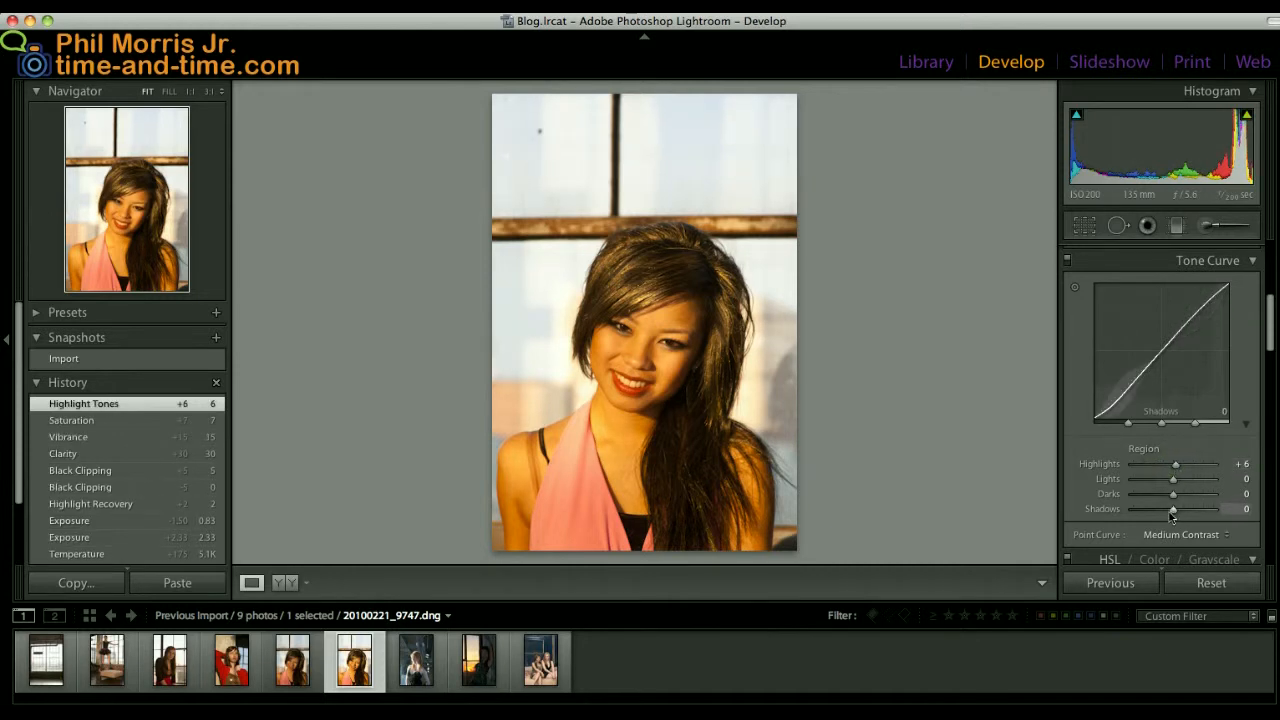
{"action": "left_click_drag", "start_coordinate": [1173, 515], "coordinate": [1170, 516]}
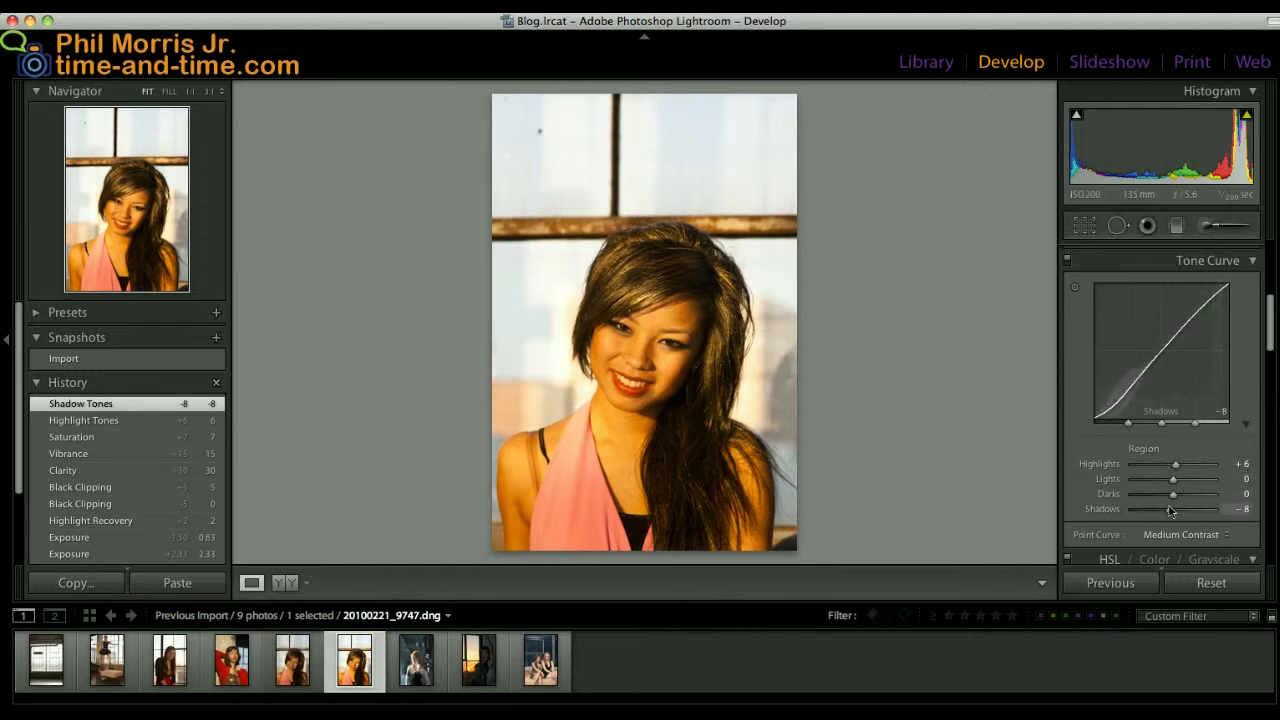
{"action": "left_click_drag", "start_coordinate": [1170, 511], "coordinate": [1173, 511]}
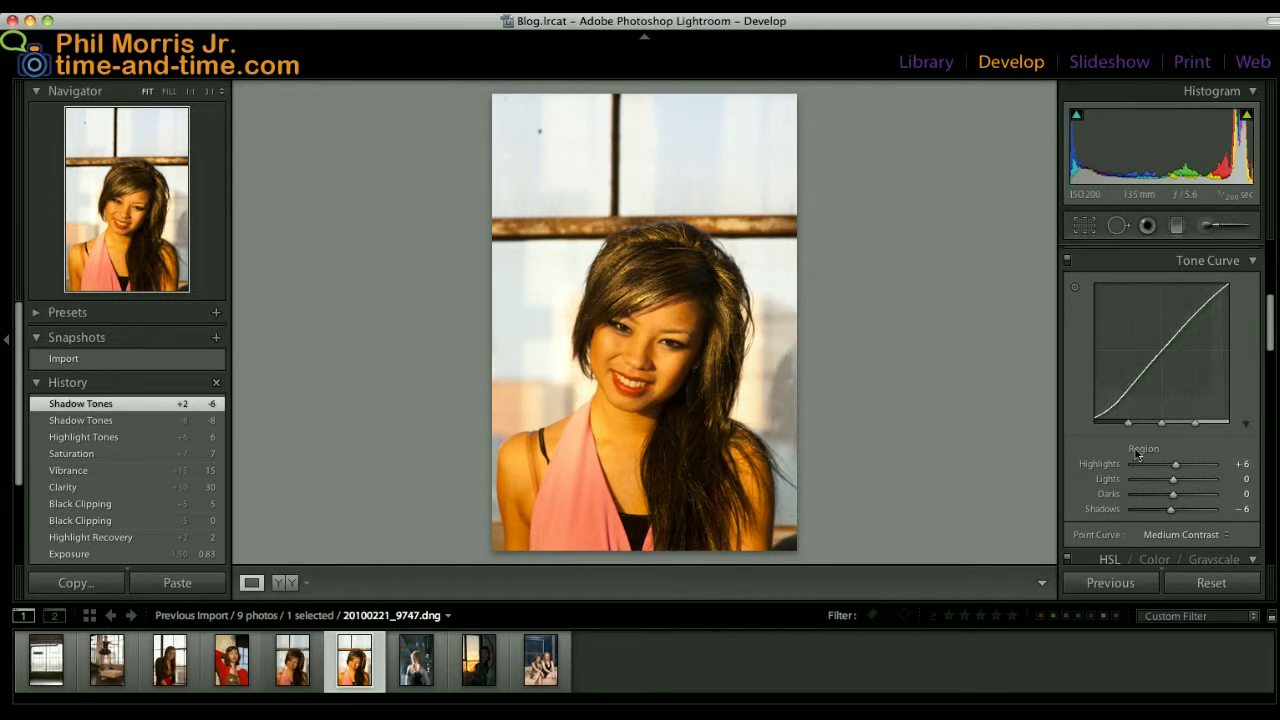
- In the HSL saturation adjustments, raise Aqua to +35 and Blue to +29
{"action": "scroll", "coordinate": [1140, 445], "scroll_direction": "down", "scroll_amount": 10}
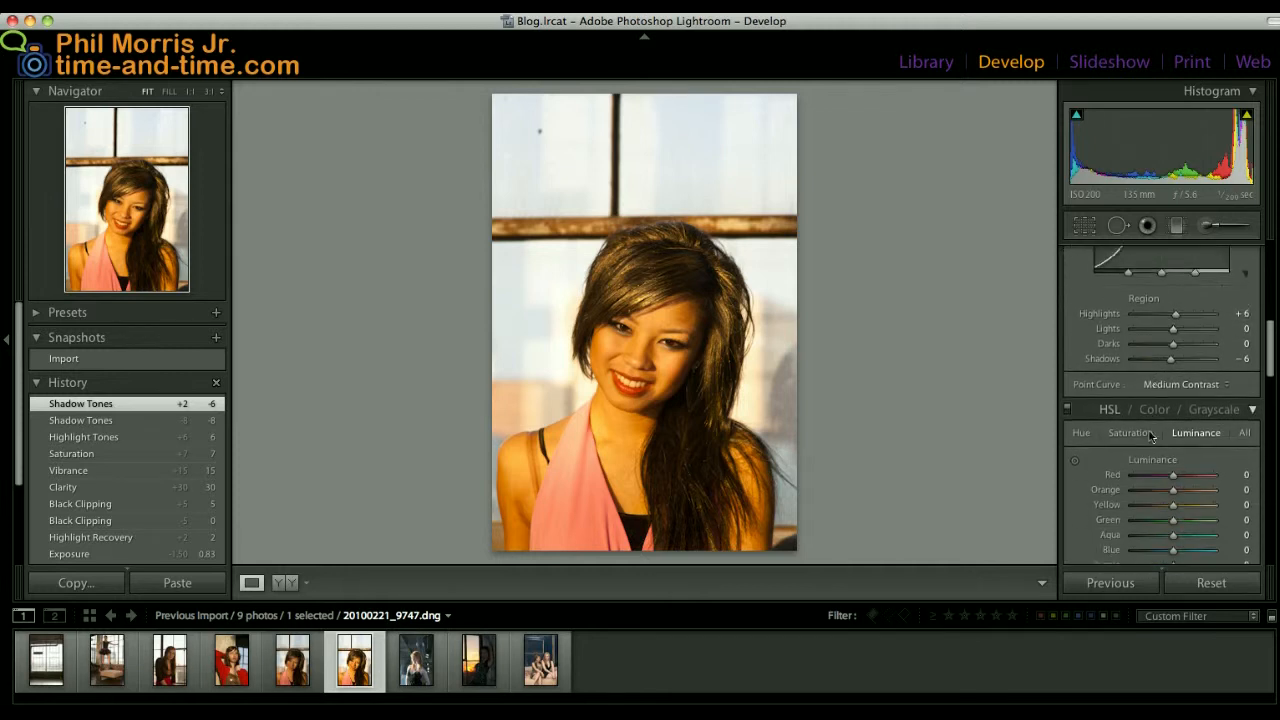
{"action": "scroll", "coordinate": [1150, 435], "scroll_direction": "up", "scroll_amount": 5}
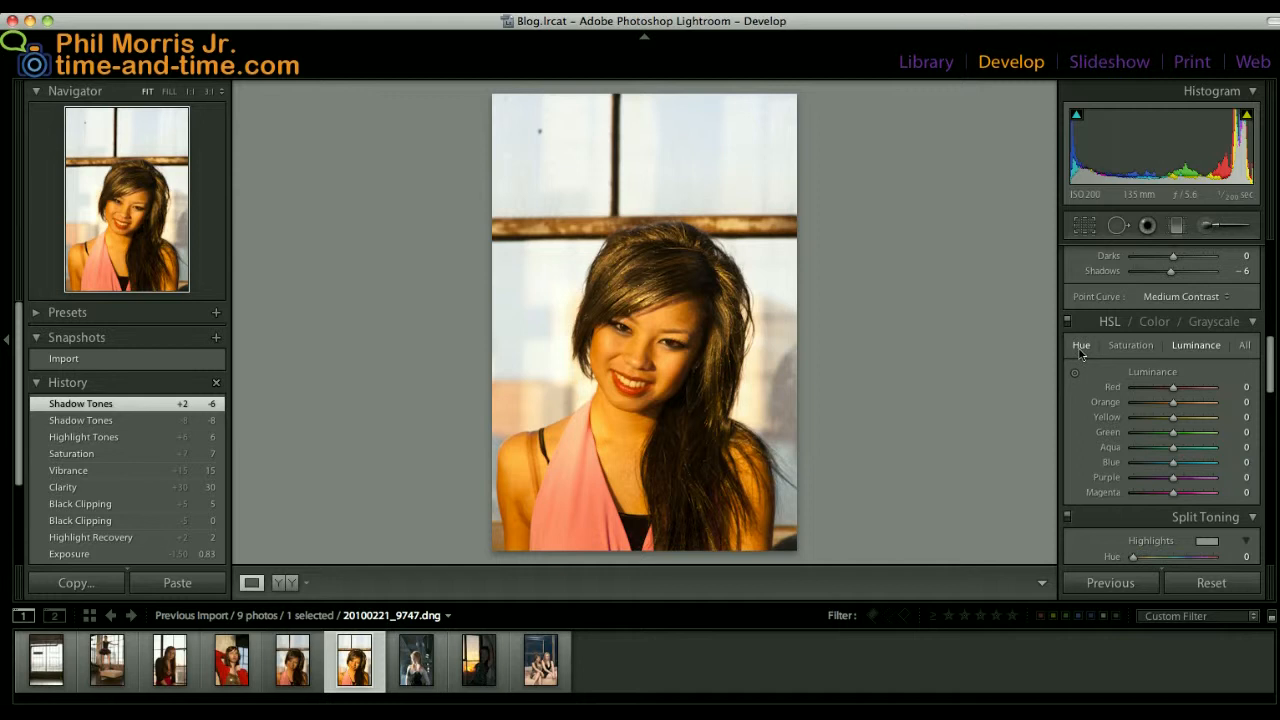
{"action": "left_click", "coordinate": [1080, 348]}
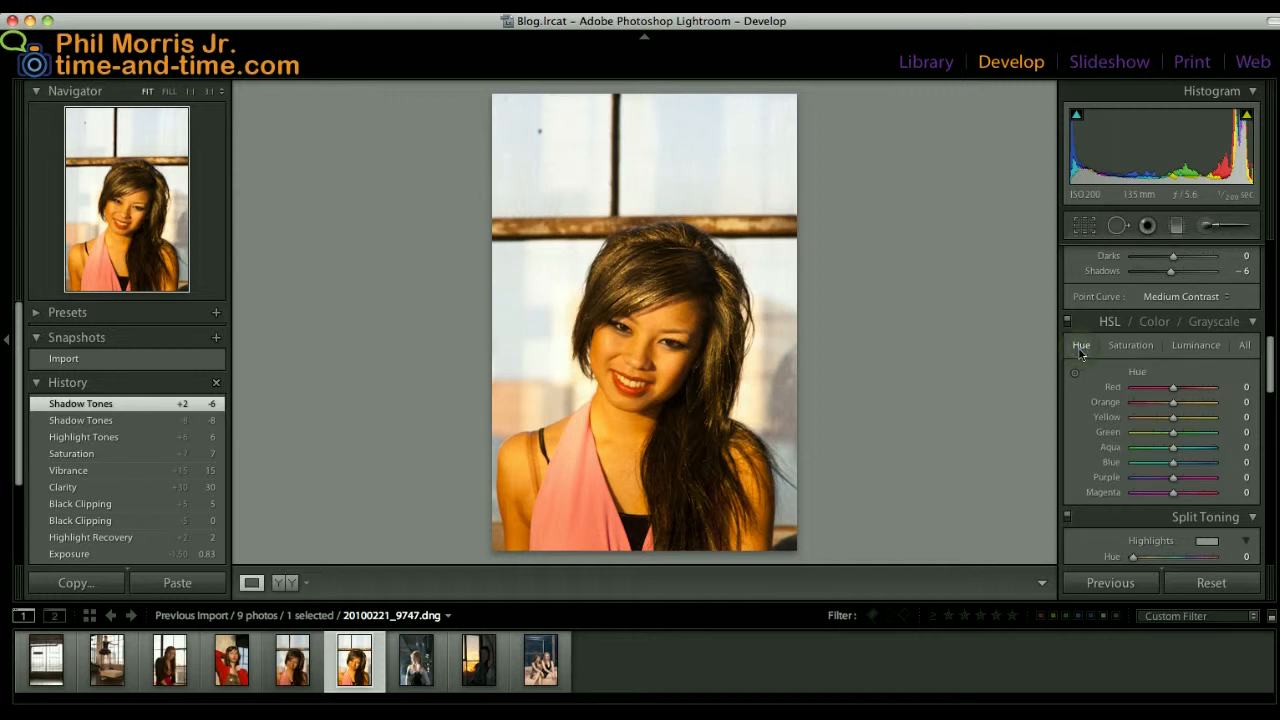
{"action": "left_click", "coordinate": [1132, 346]}
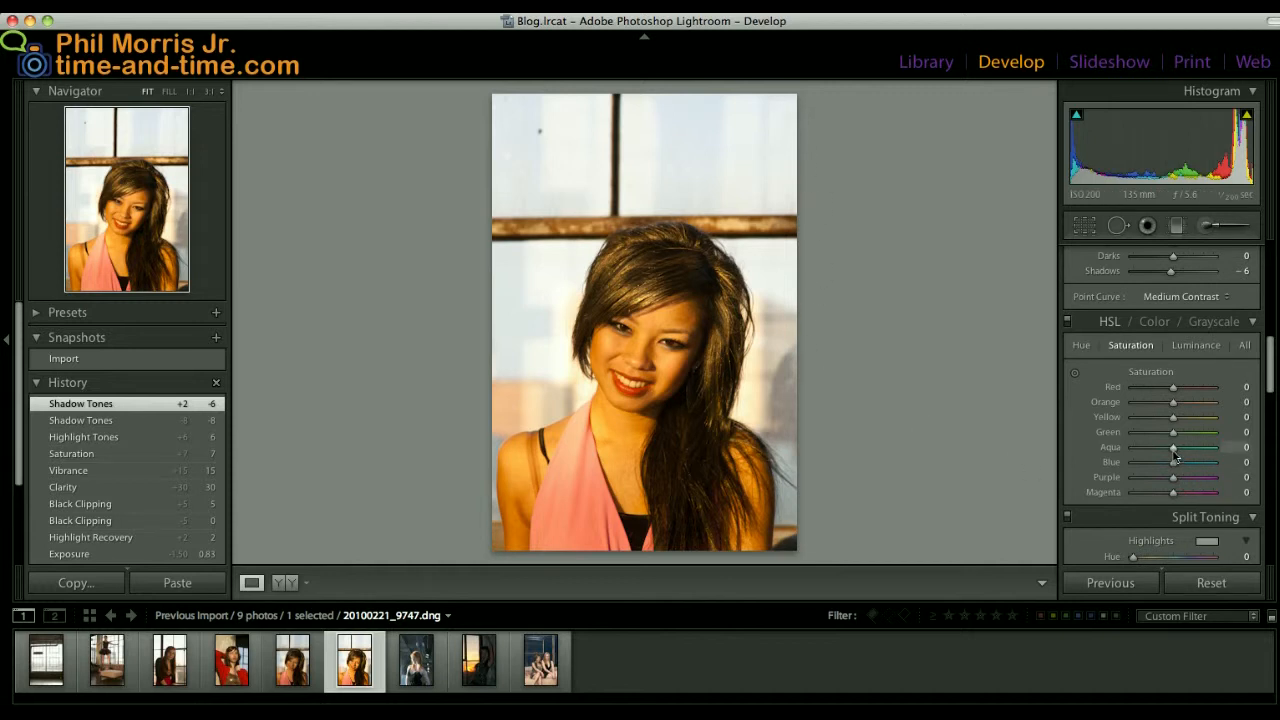
{"action": "mouse_move", "coordinate": [1174, 449]}
{"action": "left_mouse_down"}
{"action": "mouse_move", "coordinate": [1188, 449]}
{"action": "mouse_move", "coordinate": [1186, 470]}
{"action": "left_mouse_up"}
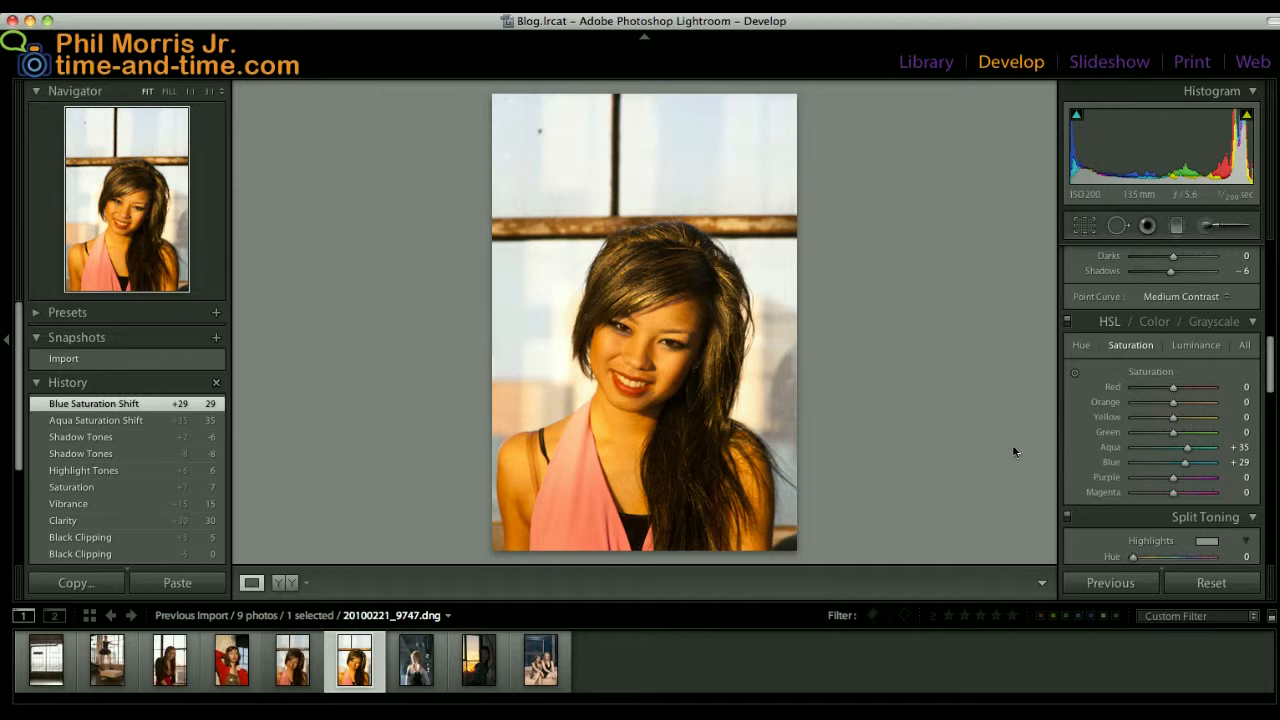
- Try the Camera Portrait, Camera Neutral and Camera Standard calibration profiles on the portrait, and return the profile to Adobe Standard
{"action": "scroll", "coordinate": [1133, 449], "scroll_direction": "down", "scroll_amount": 5}
{"action": "scroll", "coordinate": [1133, 449], "scroll_direction": "down", "scroll_amount": 10}
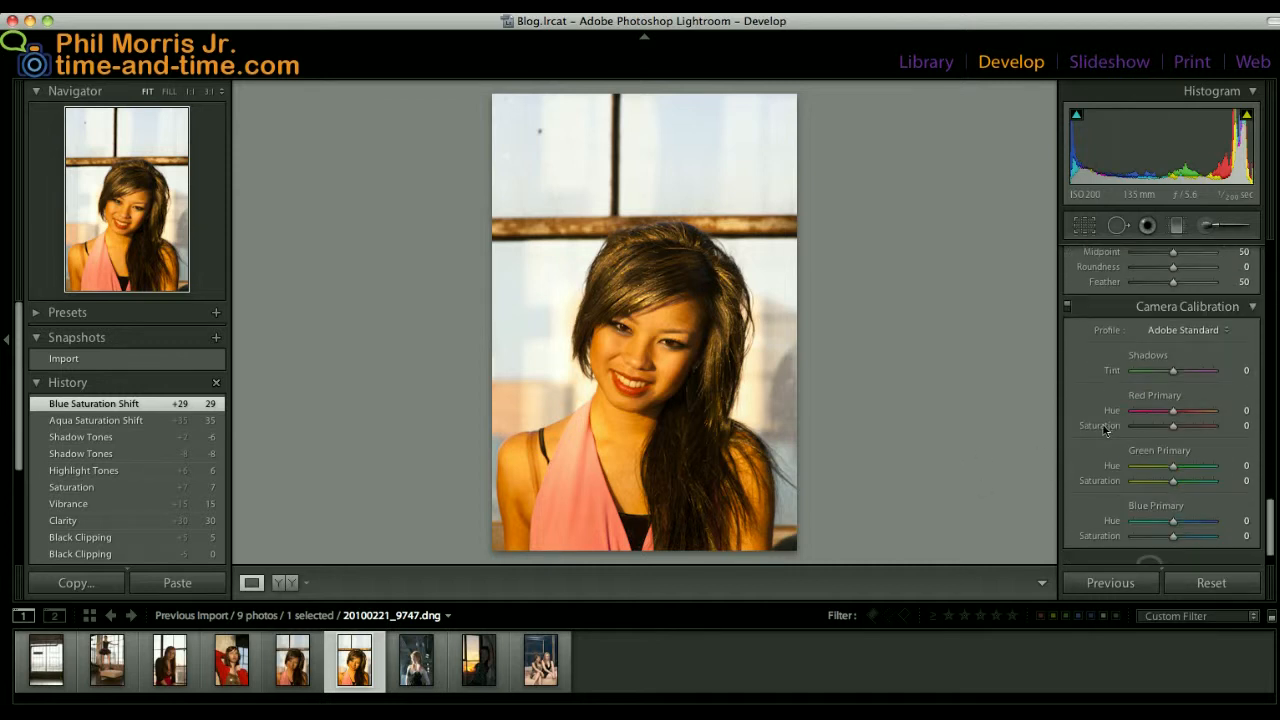
{"action": "left_click", "coordinate": [1210, 333]}
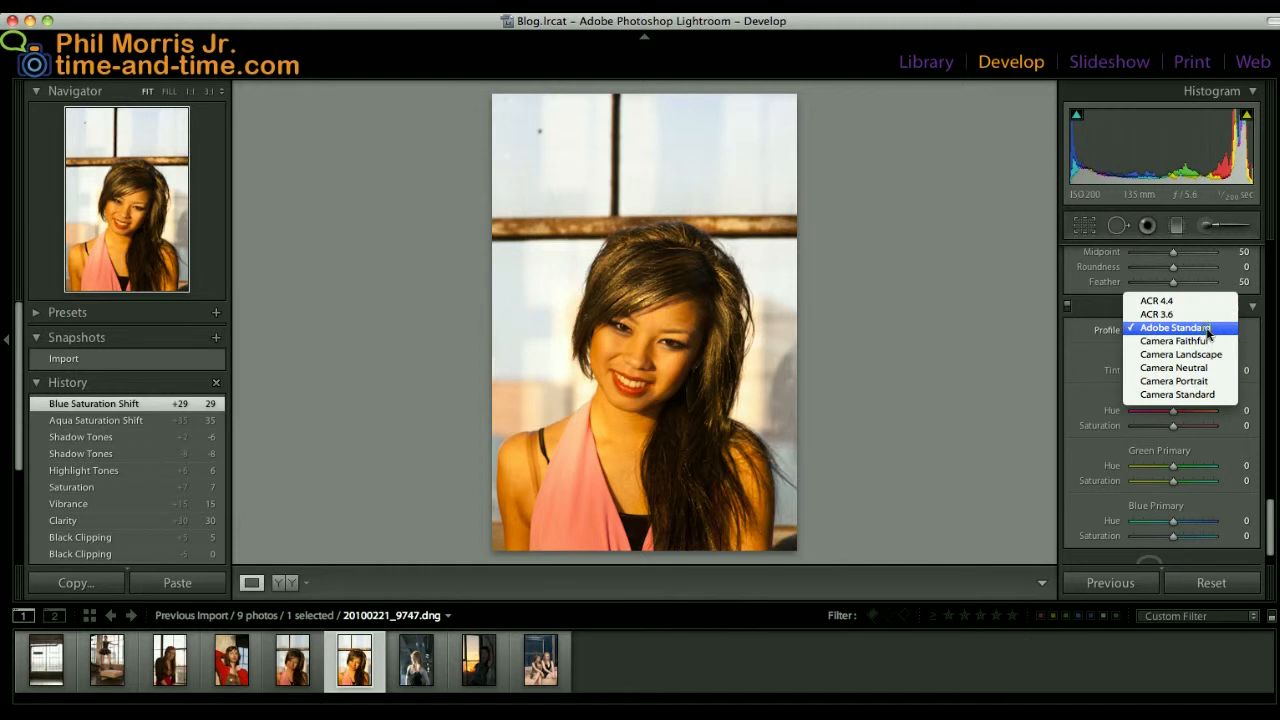
{"action": "left_click", "coordinate": [1192, 383]}
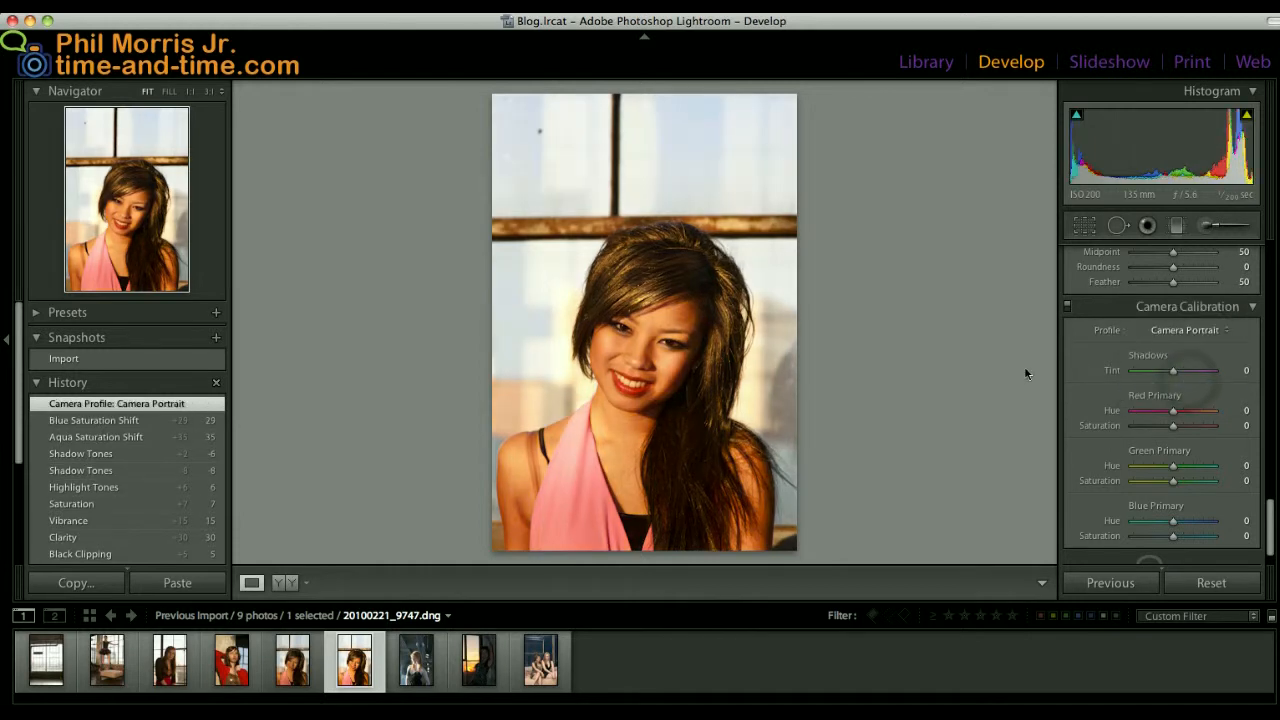
{"action": "left_click", "coordinate": [1187, 333]}
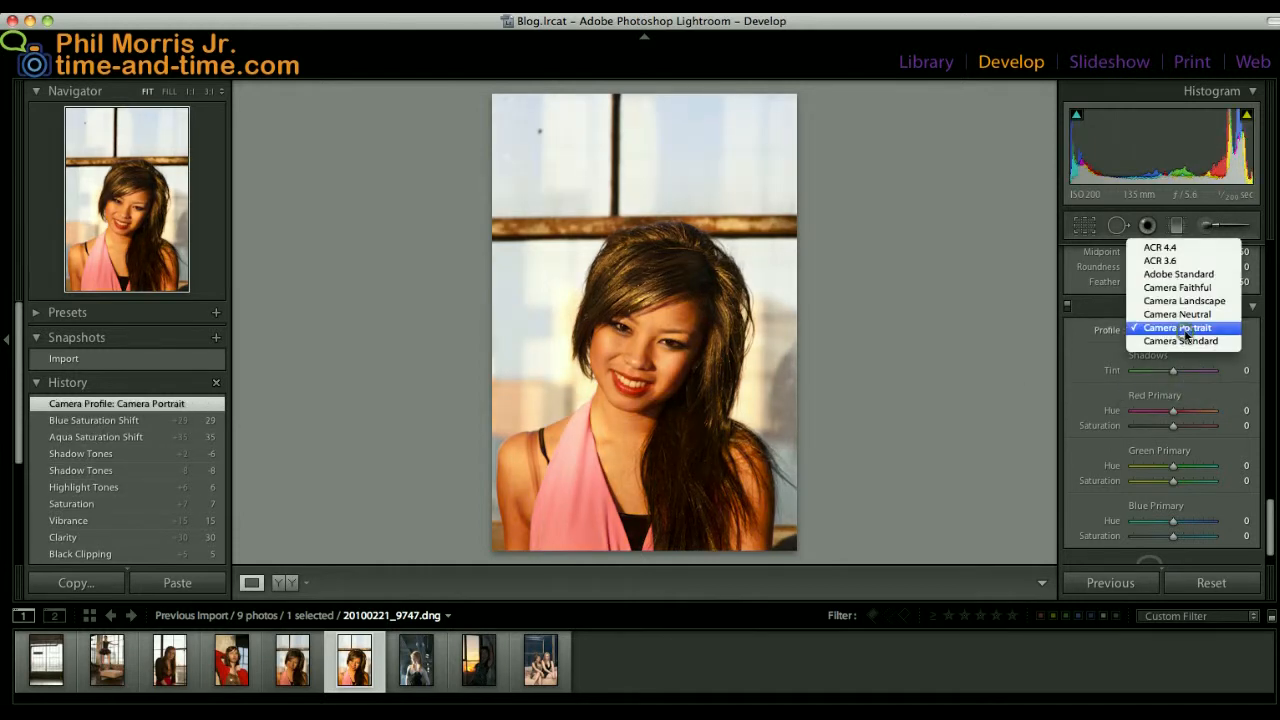
{"action": "left_click", "coordinate": [1186, 316]}
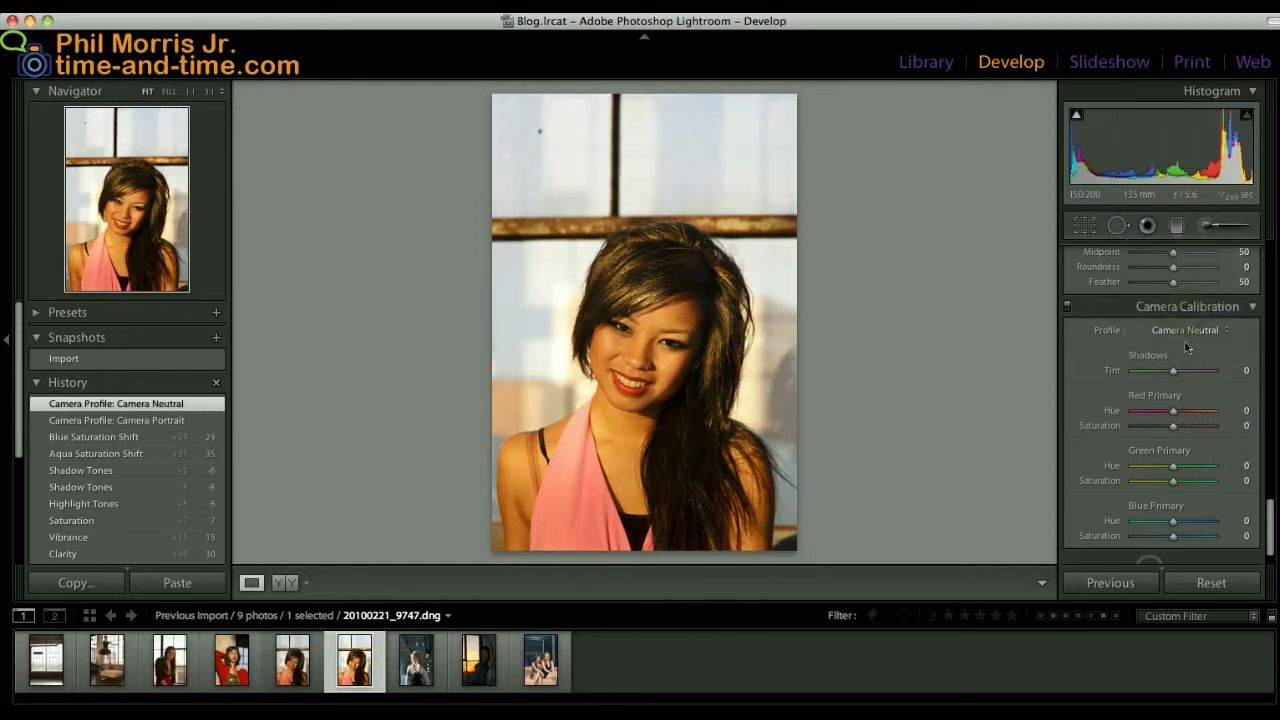
{"action": "left_click", "coordinate": [1187, 330]}
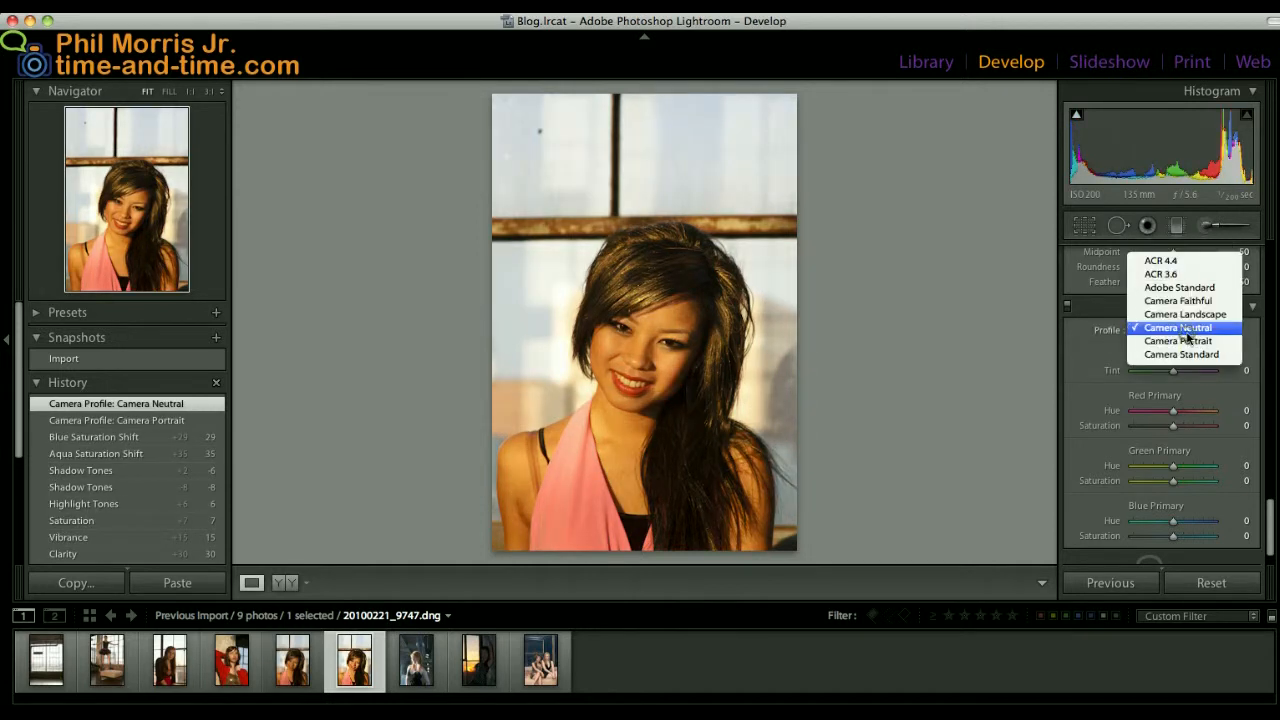
{"action": "left_click", "coordinate": [1189, 355]}
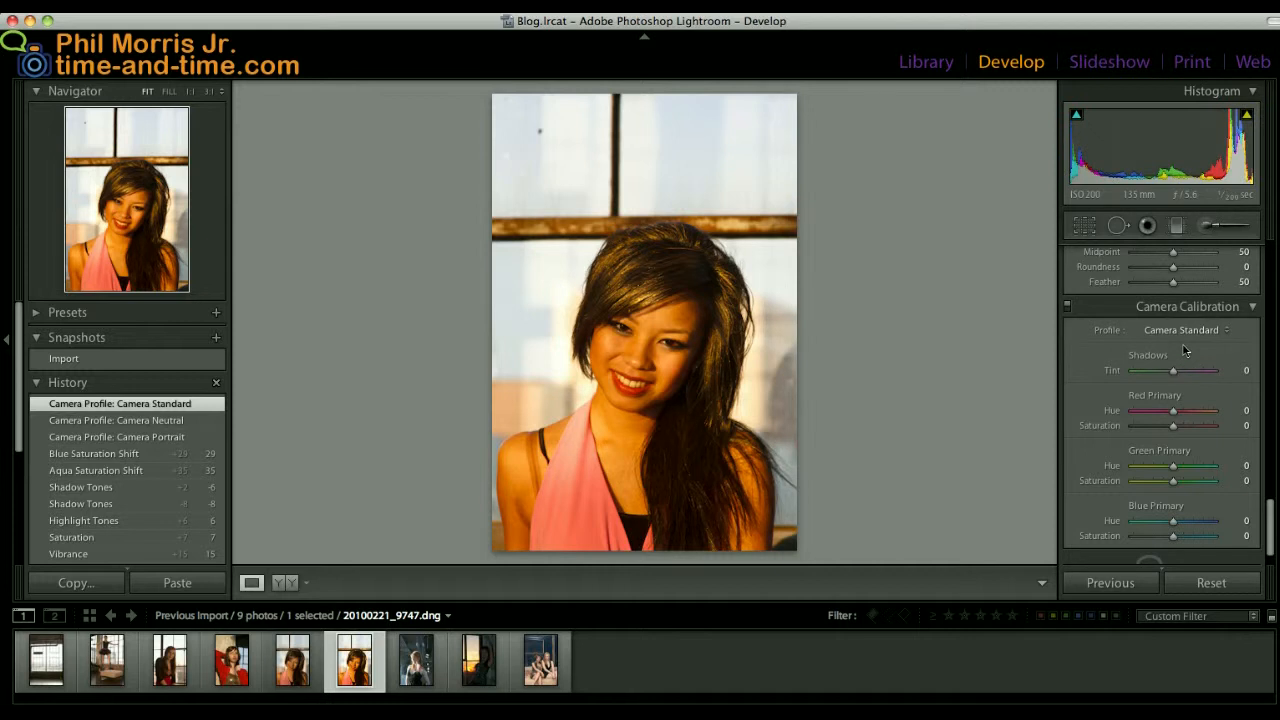
{"action": "left_click", "coordinate": [1192, 333]}
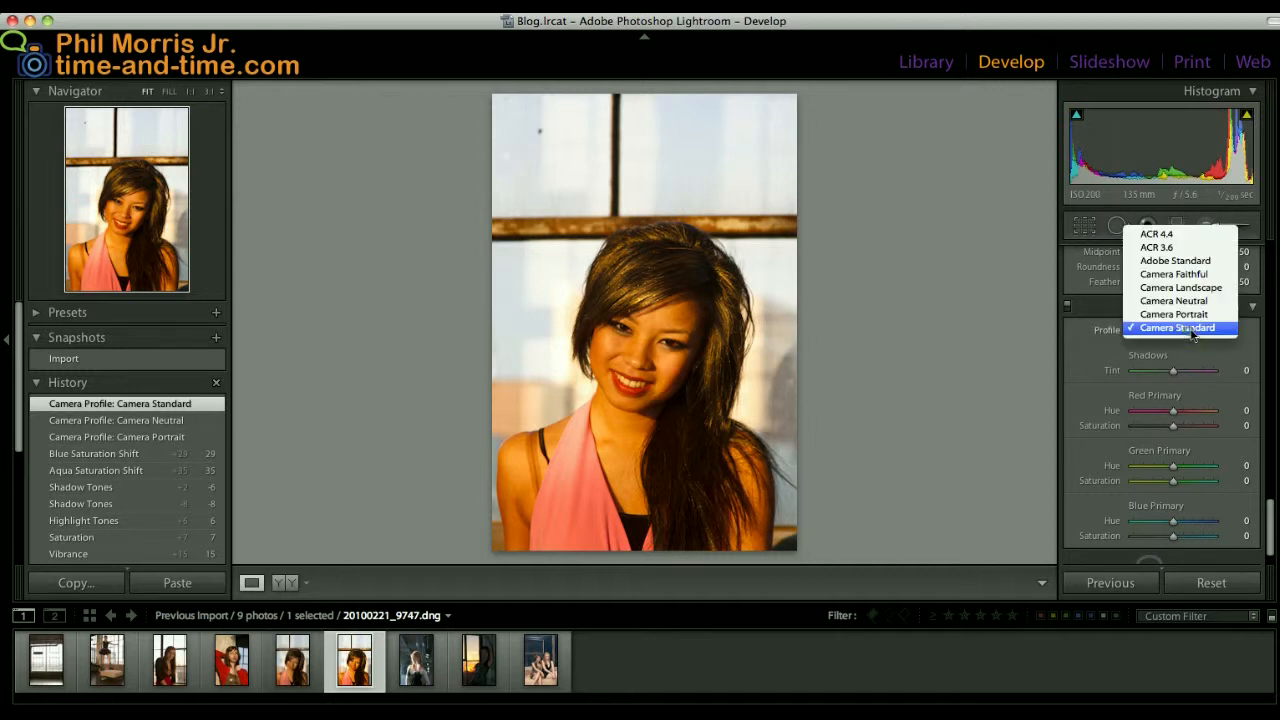
{"action": "left_click", "coordinate": [1175, 261]}
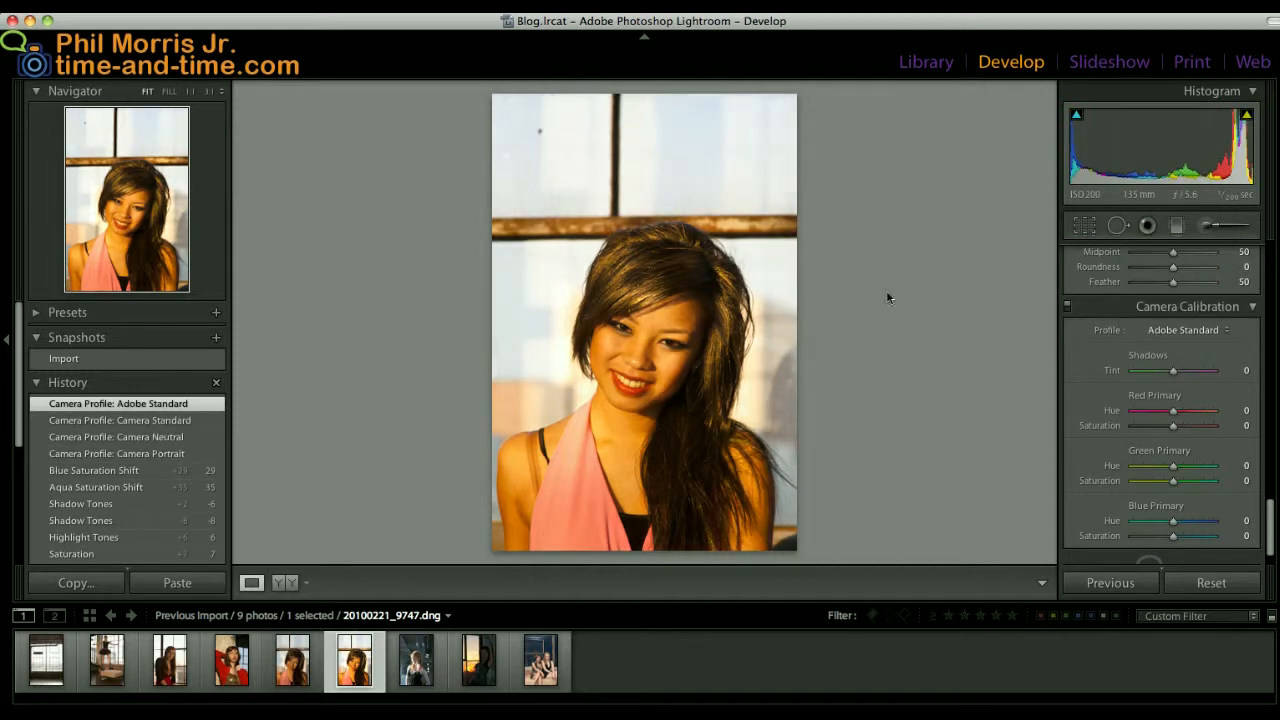